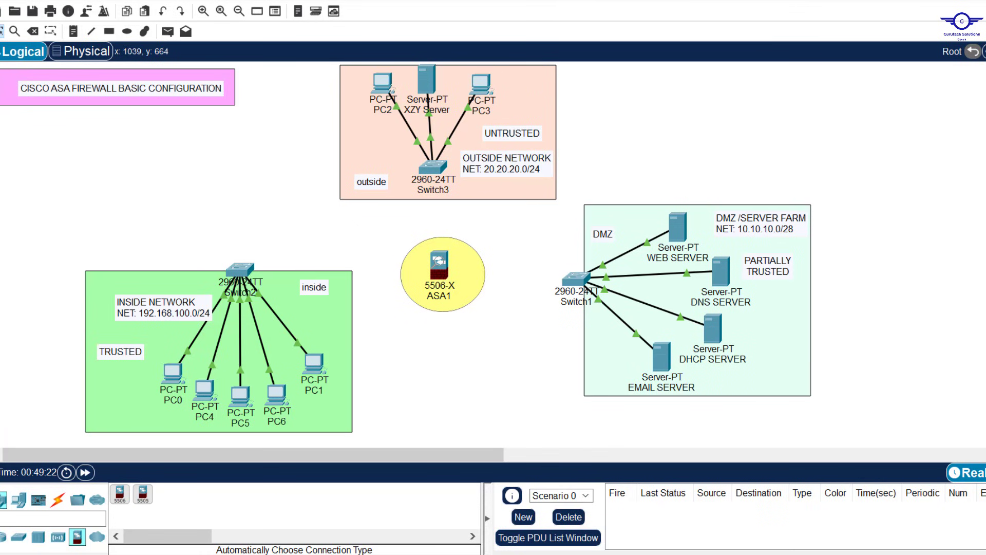
# Step: Switch from Packet Tracer to the Google Sheets CCNA project topics spreadsheet
pyautogui.hotkey('alt', 'Tab')
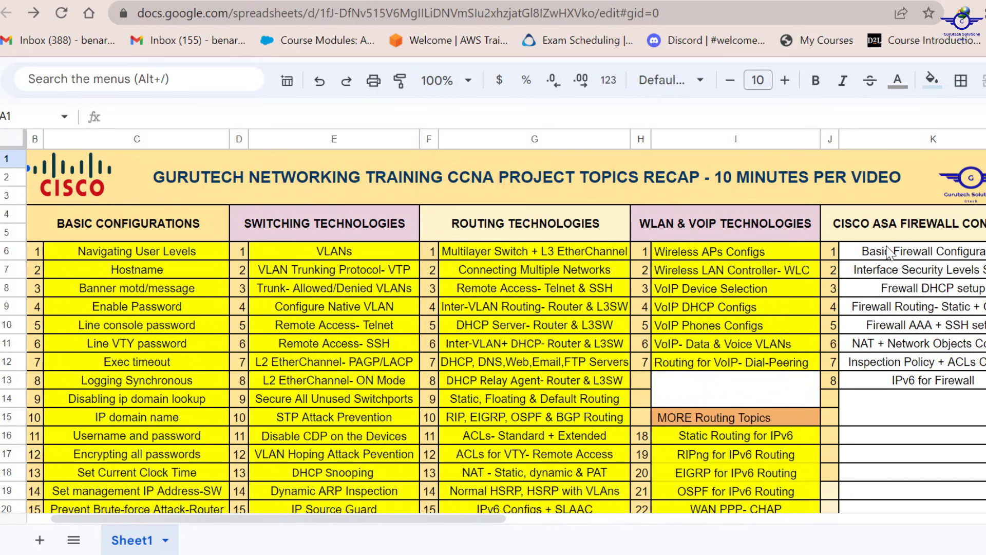
# Step: Highlight the first two ASA firewall topics in cells K6:K7
pyautogui.moveTo(889, 252); pyautogui.dragTo(890, 271)
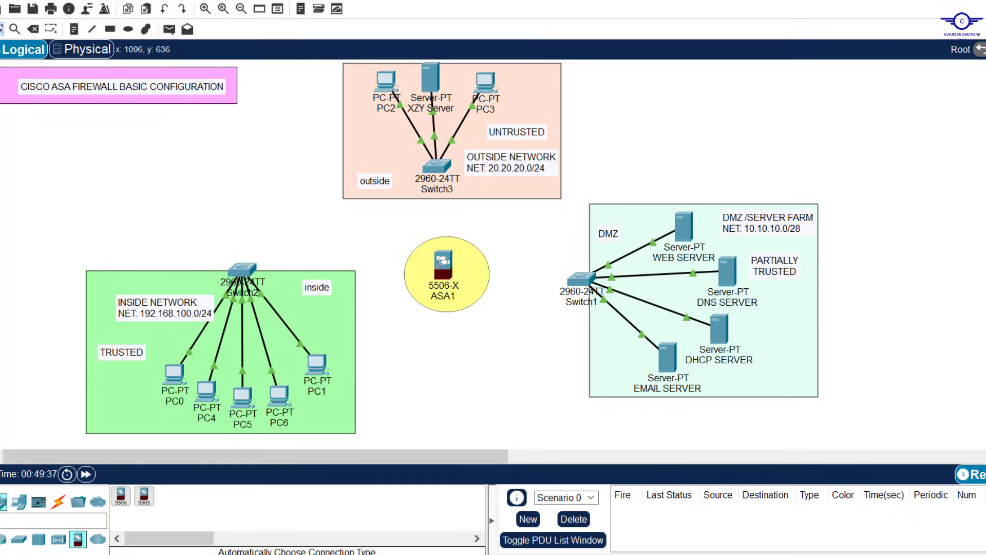
pyautogui.hotkey('alt', 'Tab')
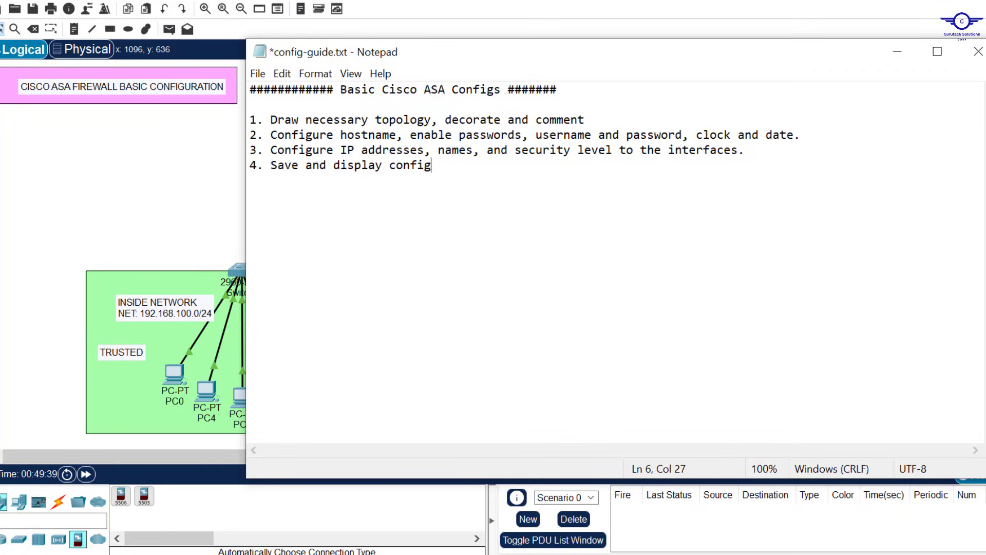
pyautogui.click(593, 120)
pyautogui.moveTo(593, 120); pyautogui.dragTo(269, 120)
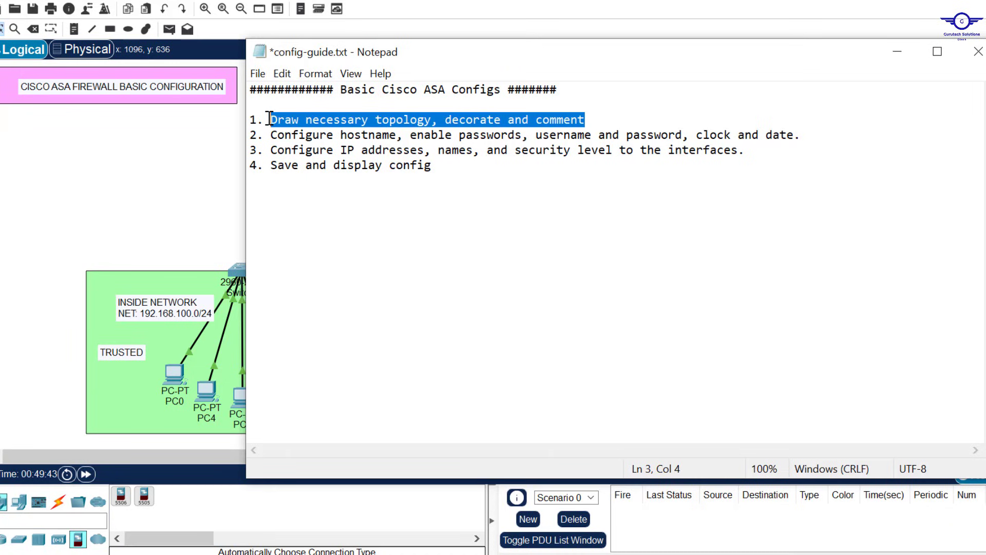
pyautogui.click(903, 54)
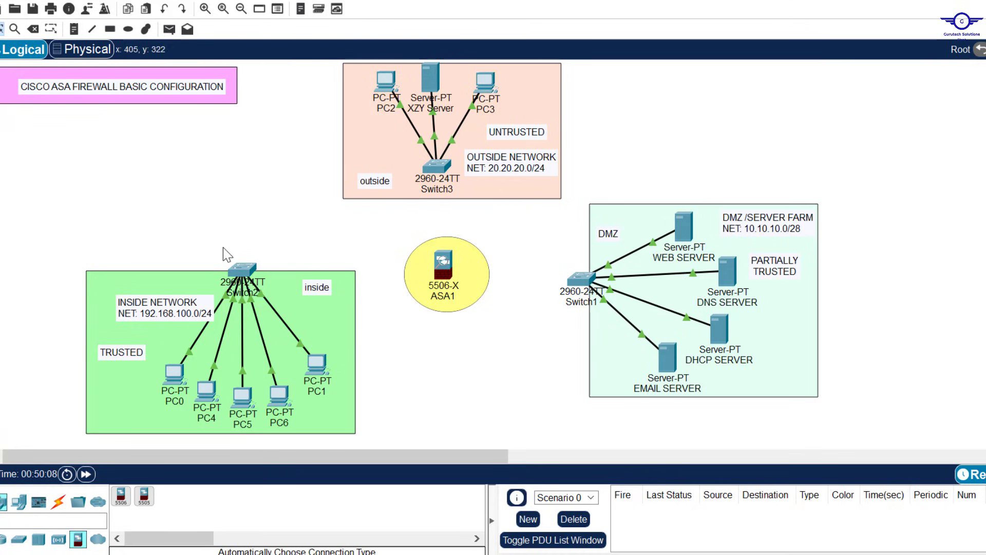
pyautogui.moveTo(234, 307)
pyautogui.moveTo(374, 224); pyautogui.dragTo(518, 340)
pyautogui.moveTo(150, 506); pyautogui.dragTo(458, 338)
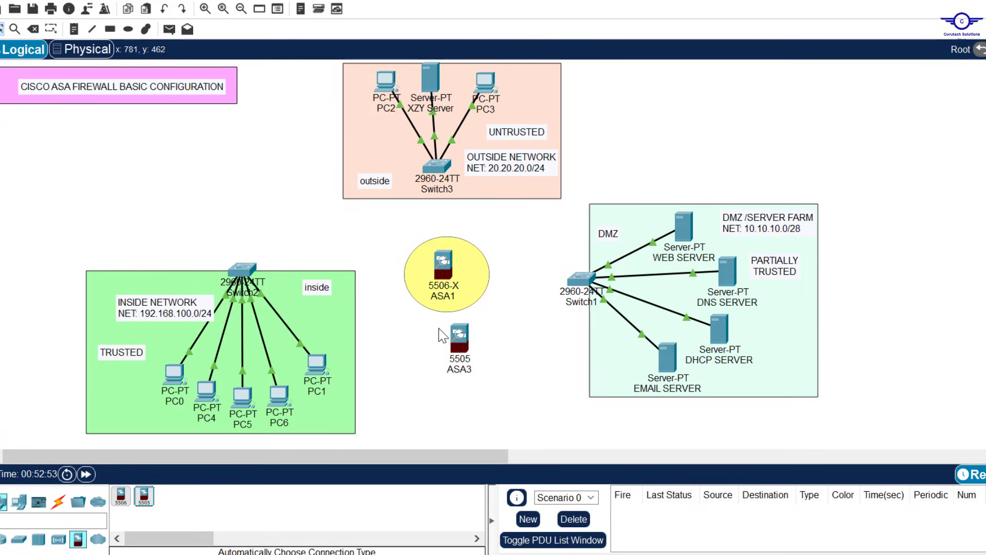
pyautogui.moveTo(439, 328); pyautogui.dragTo(503, 380)
pyautogui.press('Delete')
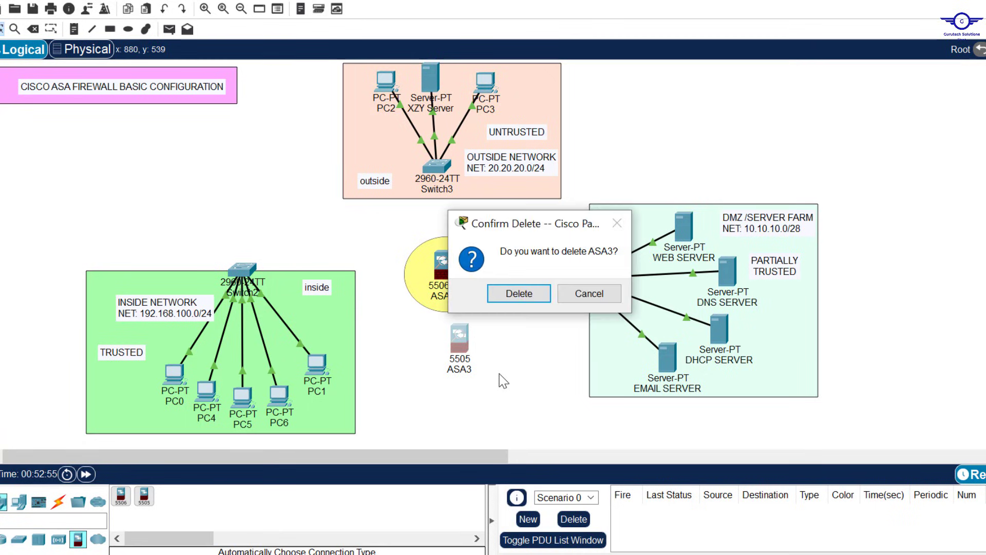
pyautogui.press('Return')
pyautogui.press('Escape')
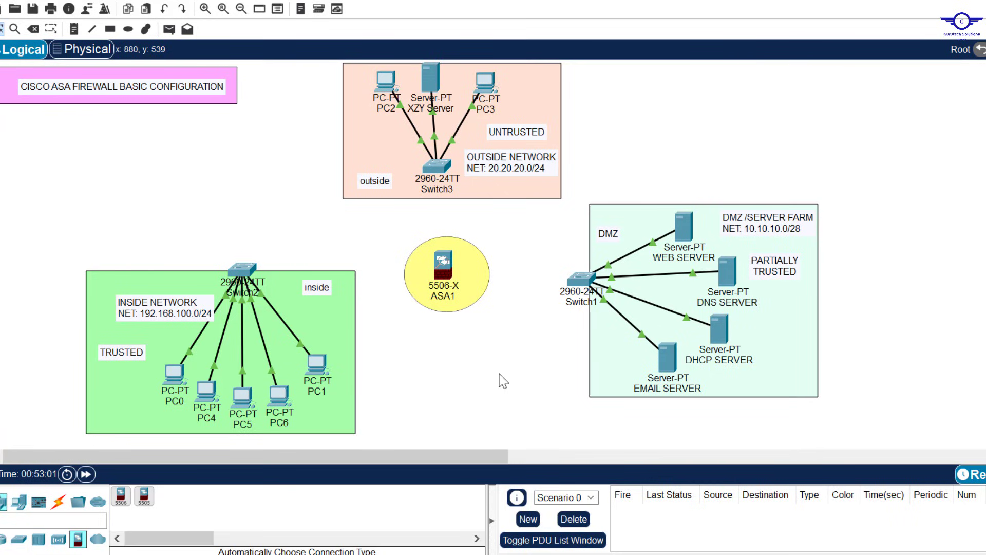
# Step: Connect Switch2, Switch1 and Switch3 to ASA1 with Automatic cables, then select ASA1
pyautogui.click(59, 501)
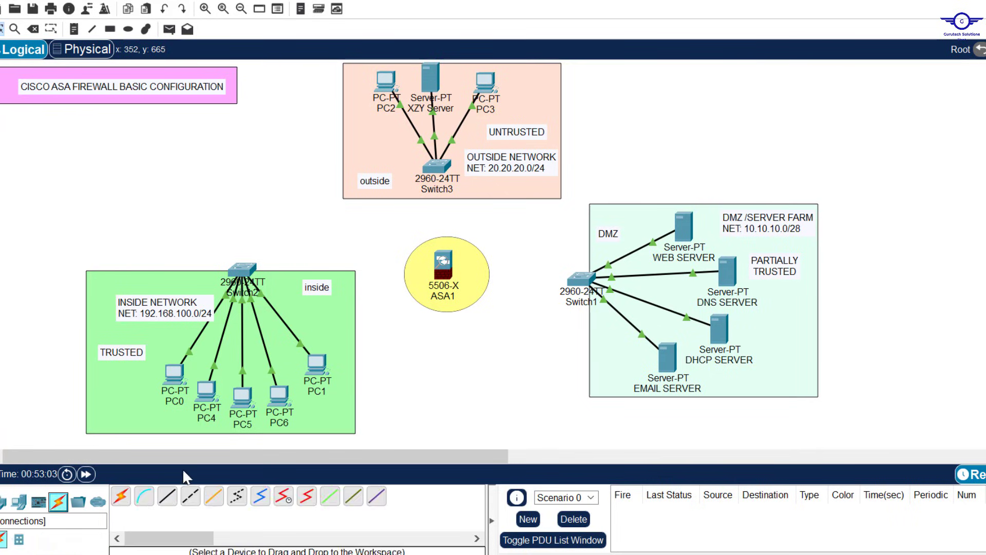
pyautogui.click(121, 496)
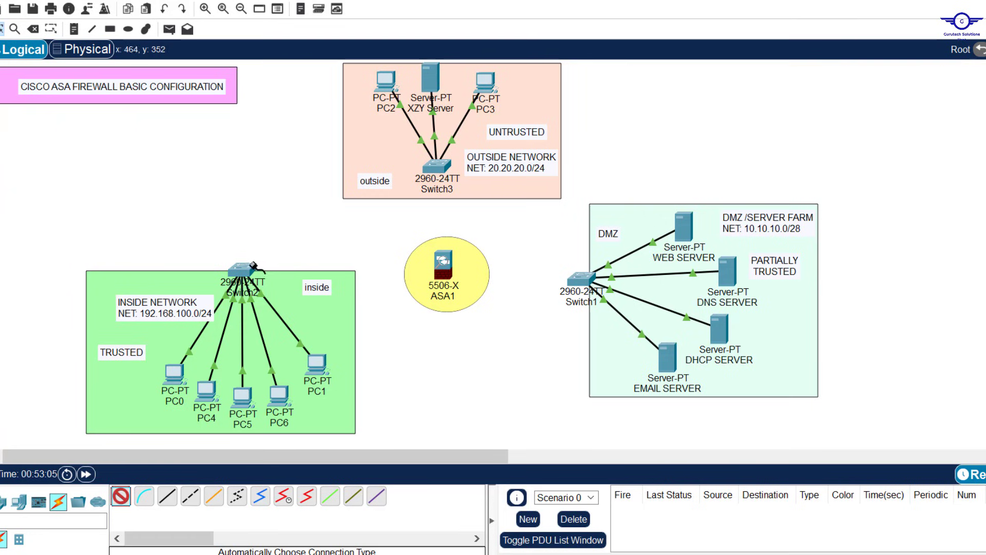
pyautogui.click(248, 266)
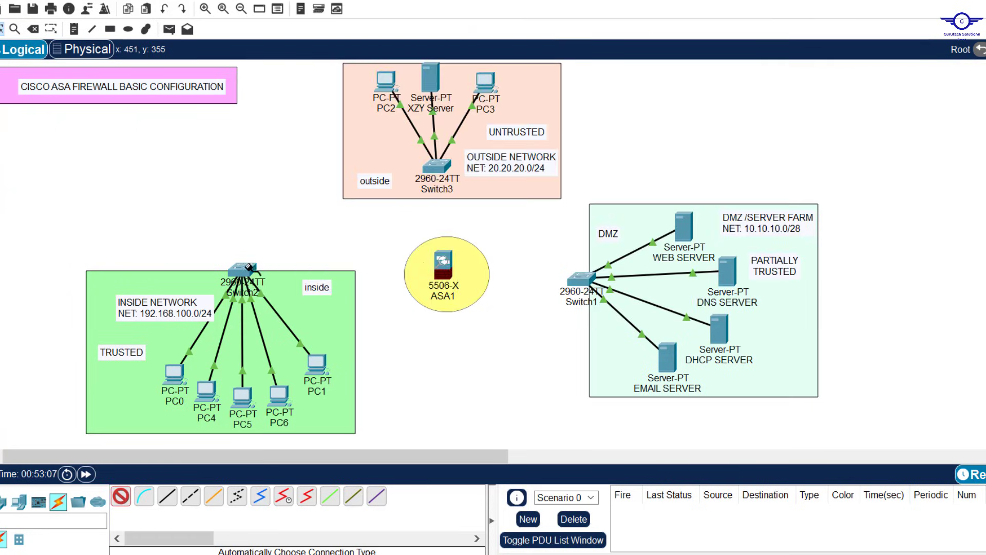
pyautogui.click(442, 264)
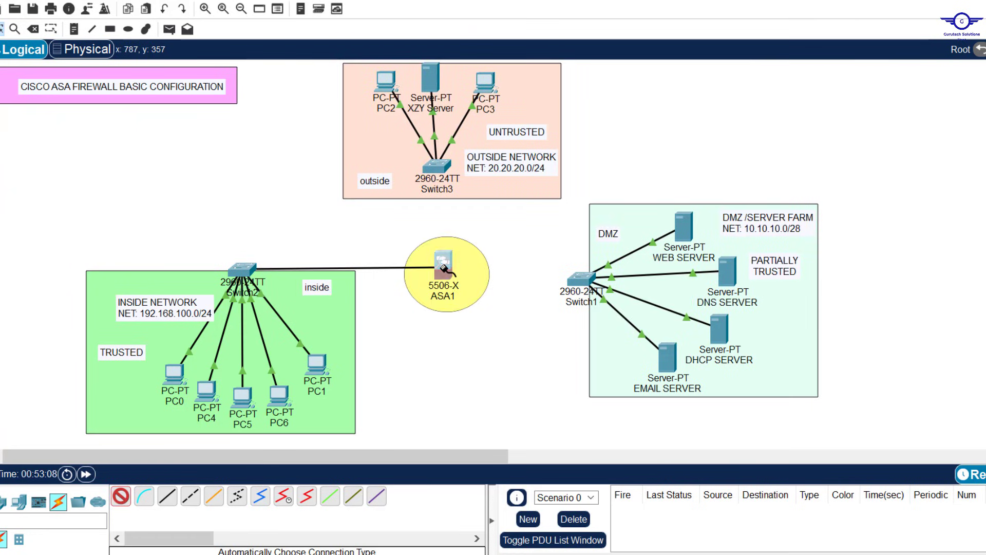
pyautogui.click(120, 496)
pyautogui.click(586, 271)
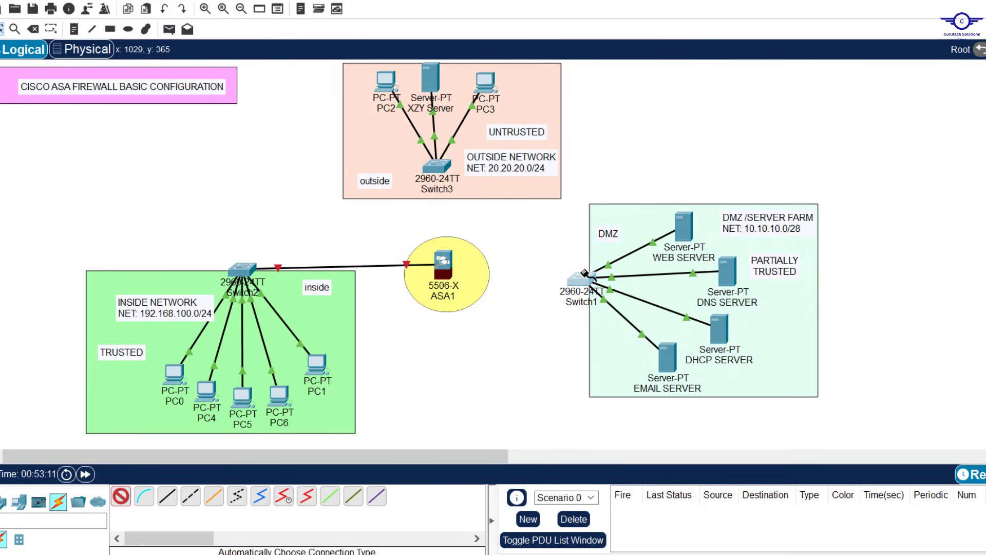
pyautogui.click(441, 258)
pyautogui.click(121, 495)
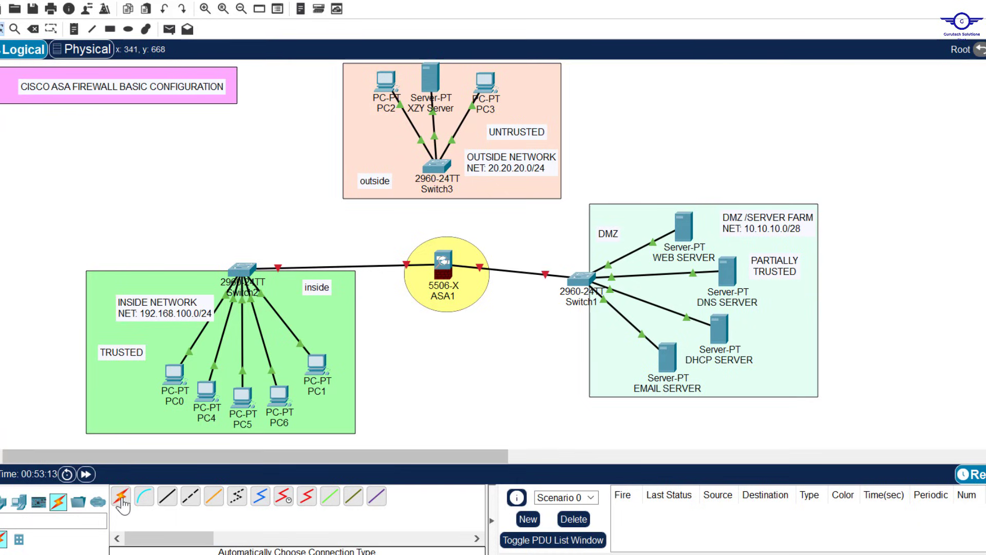
pyautogui.click(436, 165)
pyautogui.click(445, 283)
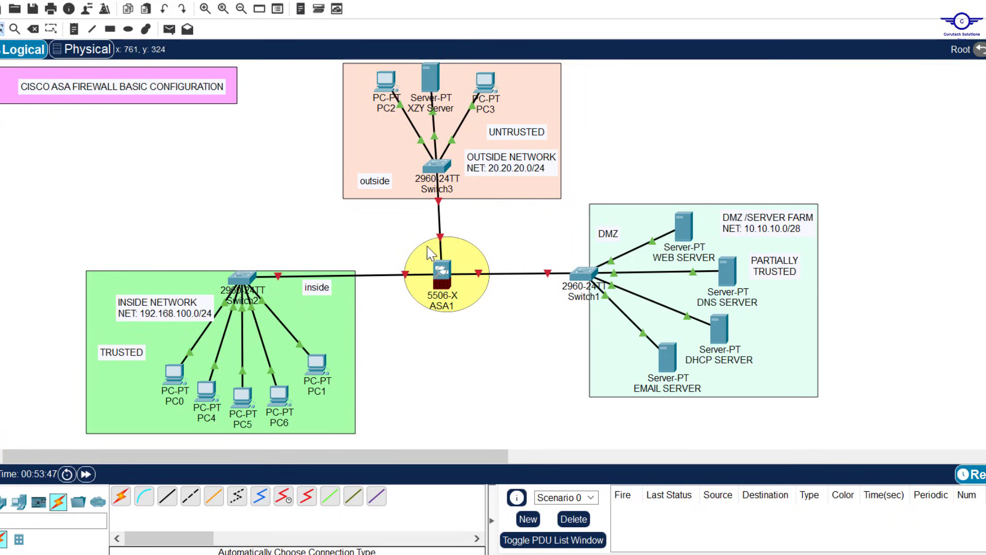
pyautogui.moveTo(398, 224); pyautogui.dragTo(510, 337)
pyautogui.click(696, 509)
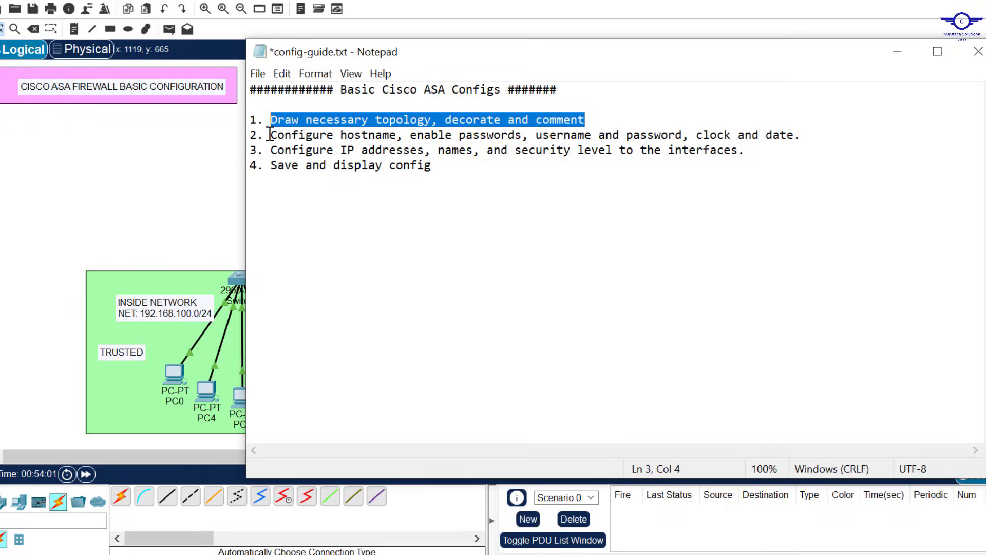
pyautogui.moveTo(270, 135); pyautogui.dragTo(794, 136)
pyautogui.click(542, 135)
pyautogui.click(700, 135)
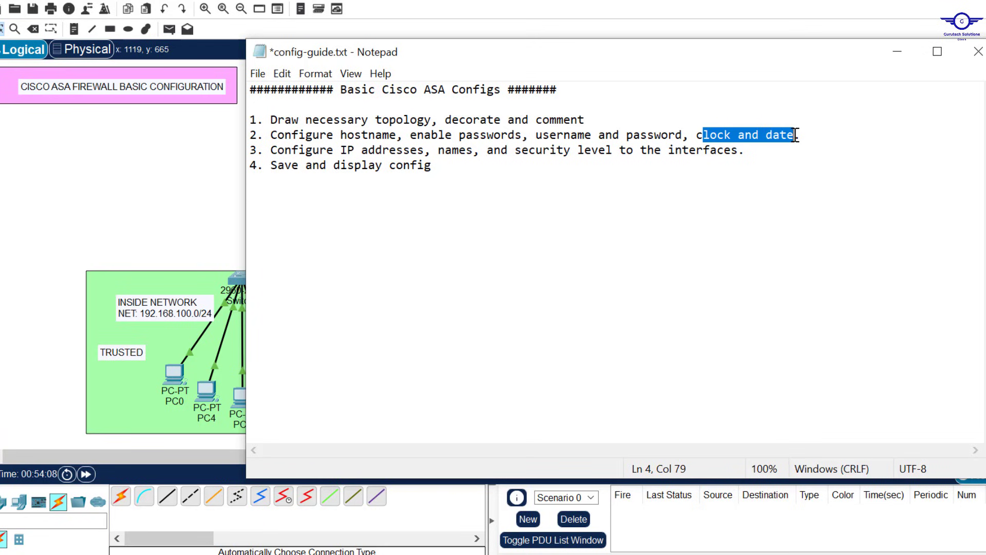
pyautogui.click(904, 59)
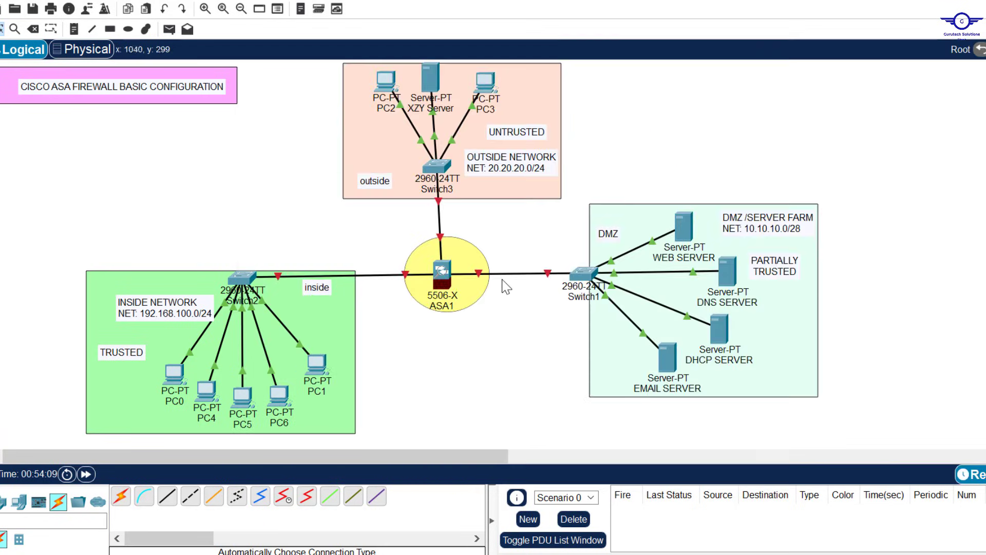
# Step: Open ASA1's device window beside the topology and bring up its CLI ciscoasa> prompt
pyautogui.click(443, 275)
pyautogui.moveTo(550, 1); pyautogui.dragTo(549, 95)
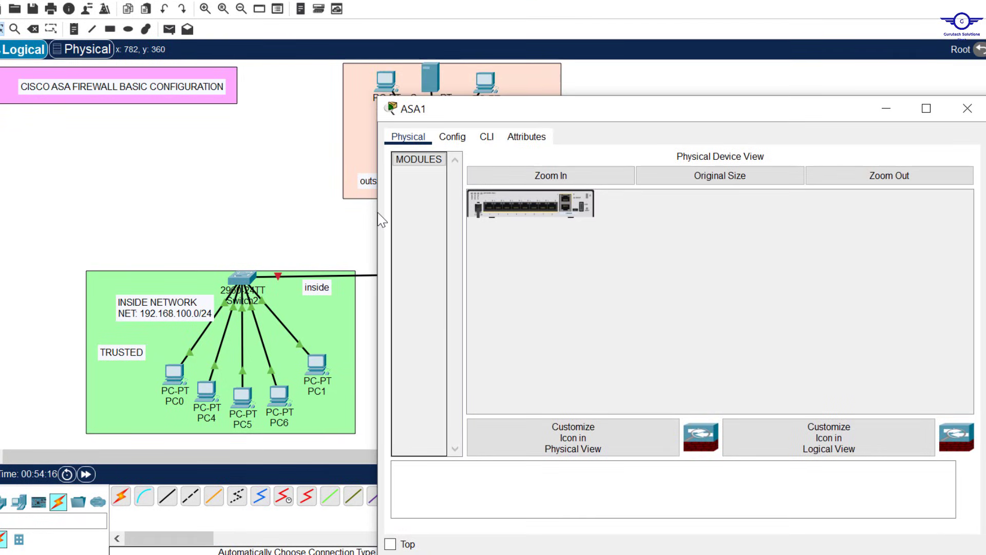
pyautogui.moveTo(376, 212); pyautogui.dragTo(517, 212)
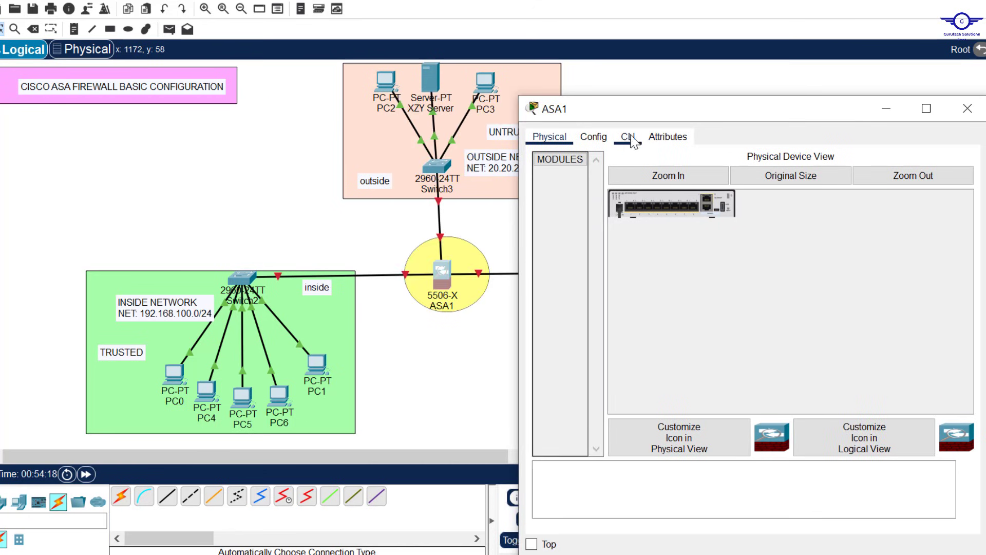
pyautogui.click(627, 138)
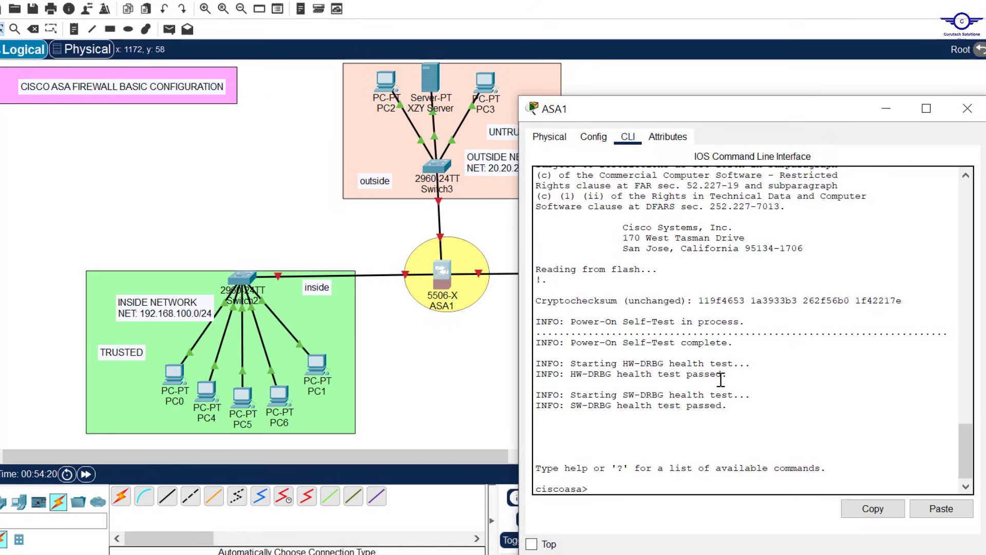
pyautogui.press('Return')
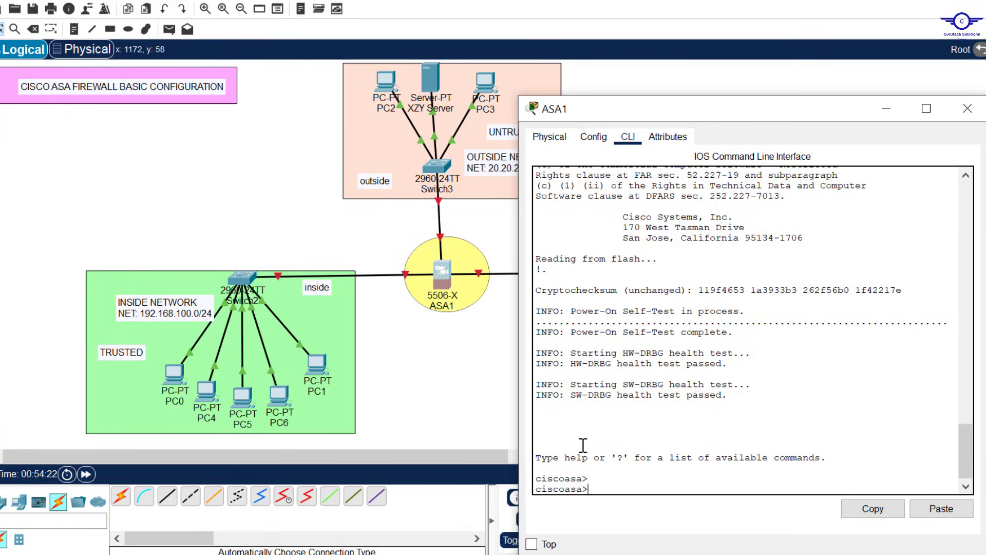
pyautogui.tripleClick(559, 478)
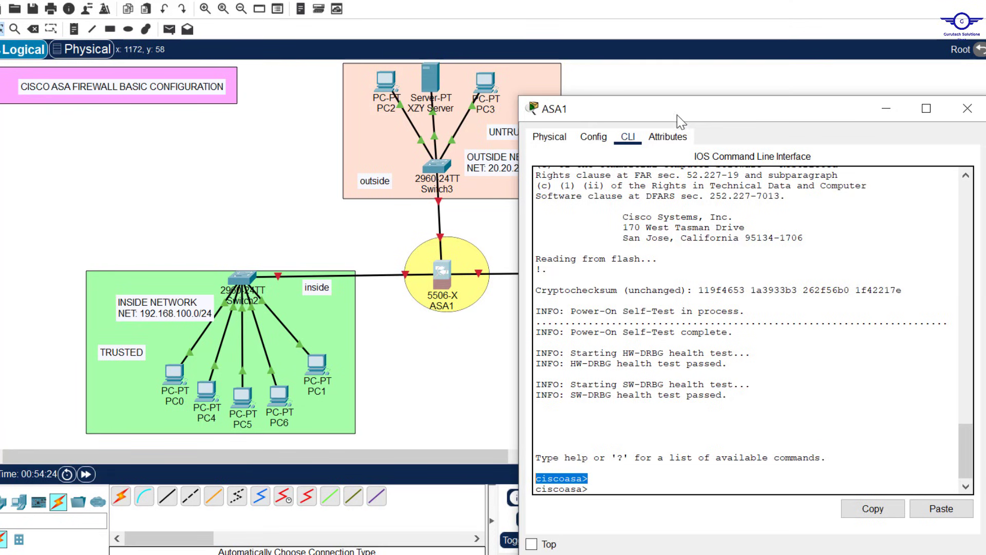
pyautogui.moveTo(687, 114); pyautogui.dragTo(696, 43)
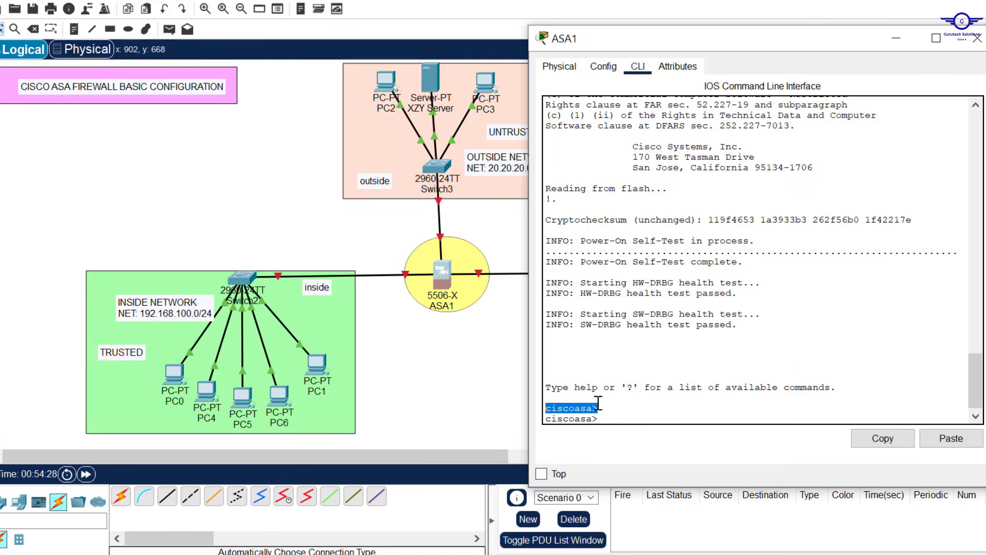
# Step: Enter privileged mode on ASA1 with enable, accepting the empty password
pyautogui.press('Return')
pyautogui.write('en')
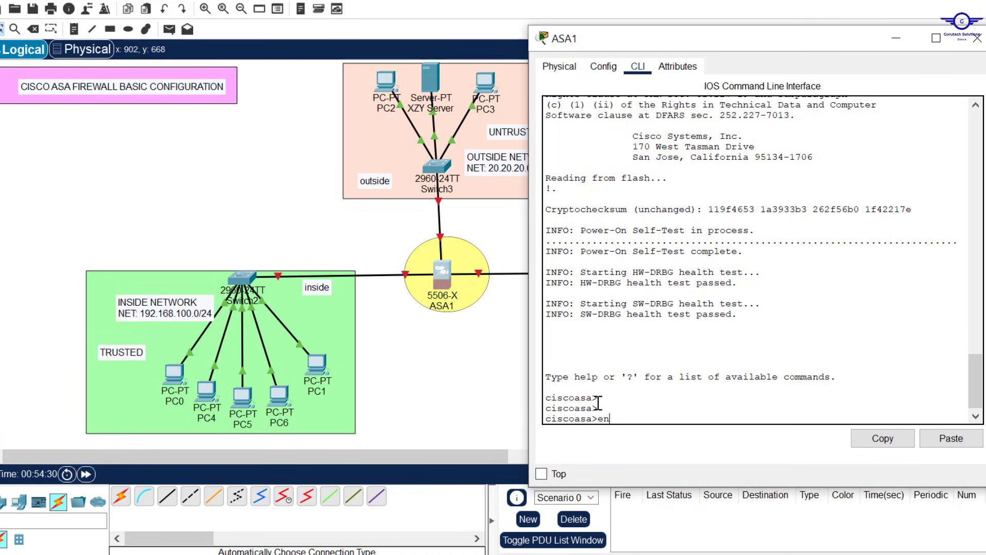
pyautogui.press('Return')
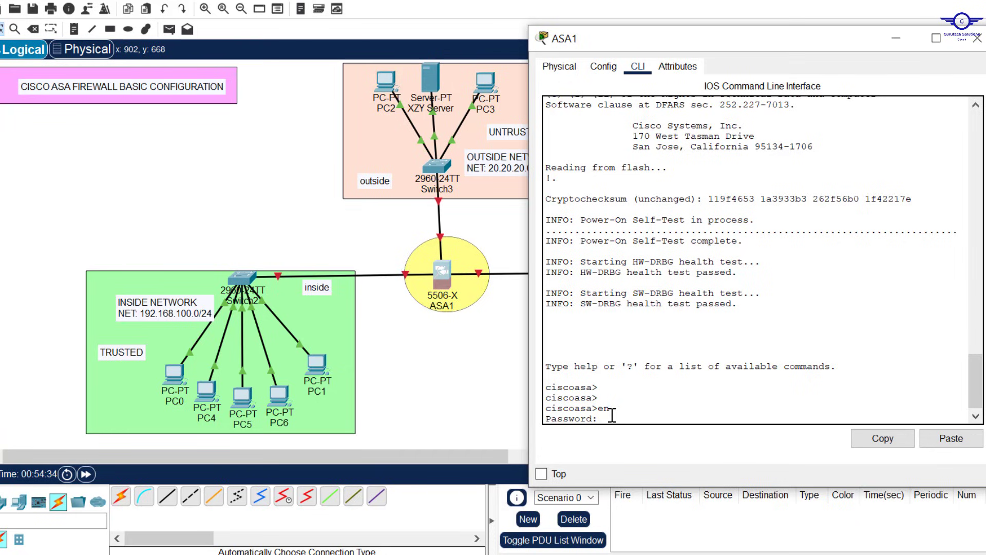
pyautogui.moveTo(607, 419); pyautogui.dragTo(522, 414)
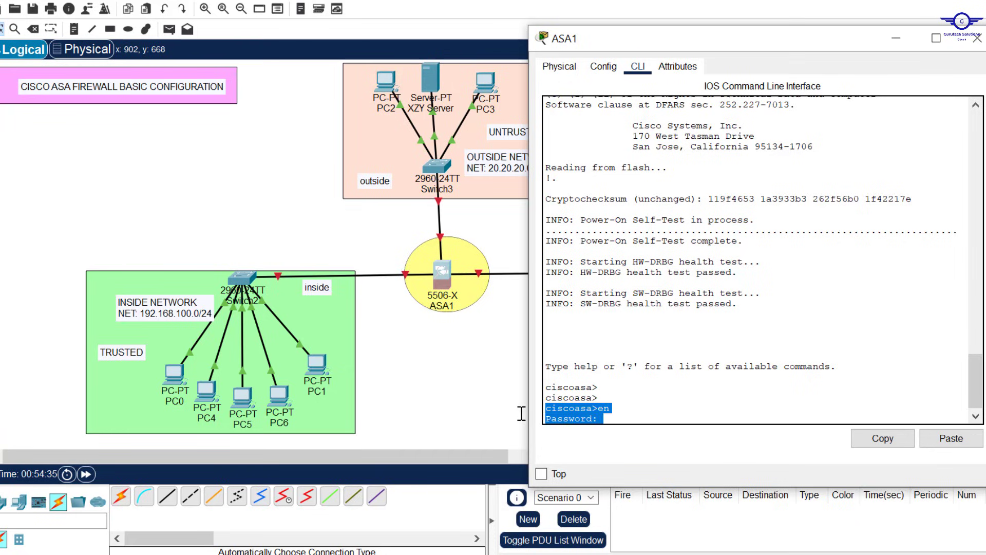
pyautogui.click(647, 406)
pyautogui.press('Return')
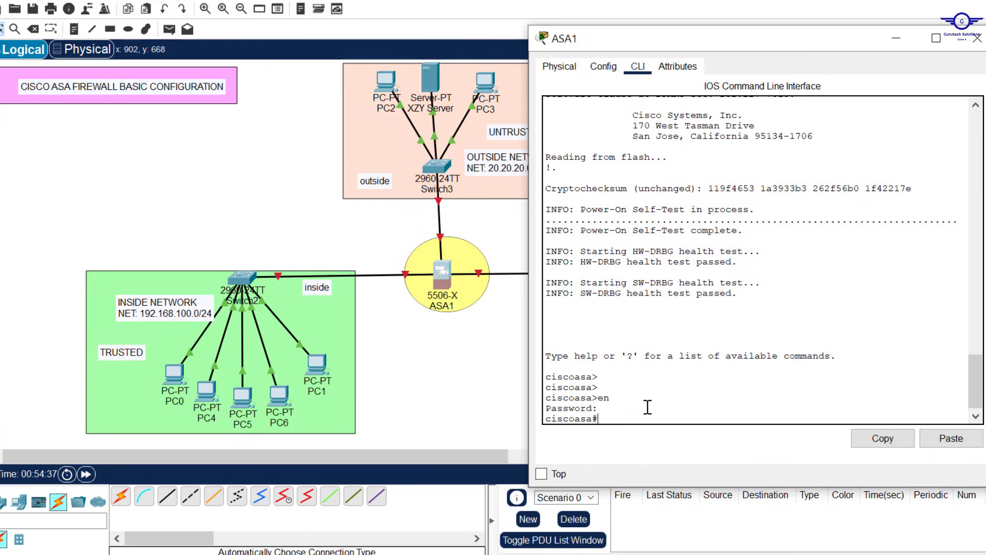
# Step: Exit, re-enable privileged mode, and enter global configuration mode with conf t
pyautogui.write('ex')
pyautogui.press('Return')
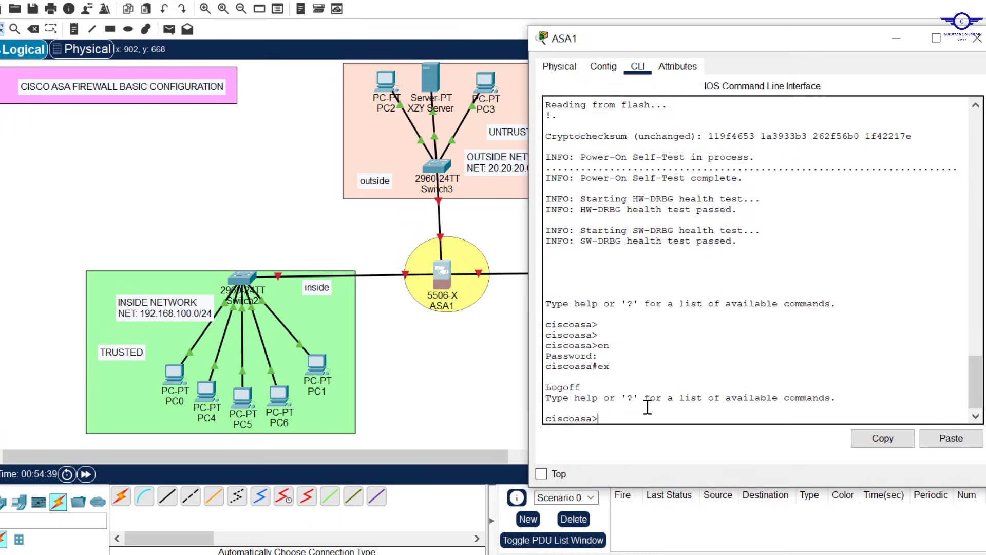
pyautogui.press('Return')
pyautogui.press('Return')
pyautogui.write('en')
pyautogui.press('Return')
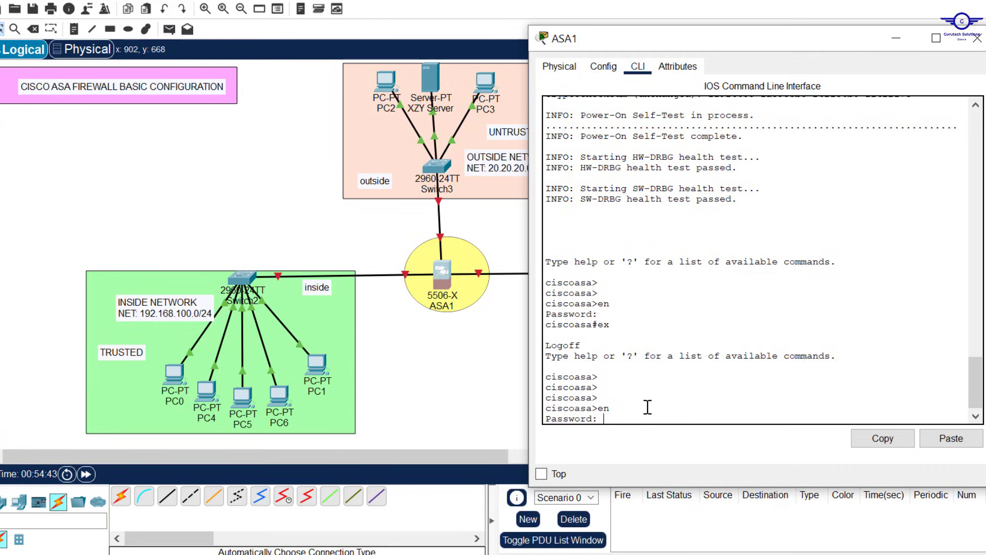
pyautogui.press('Return')
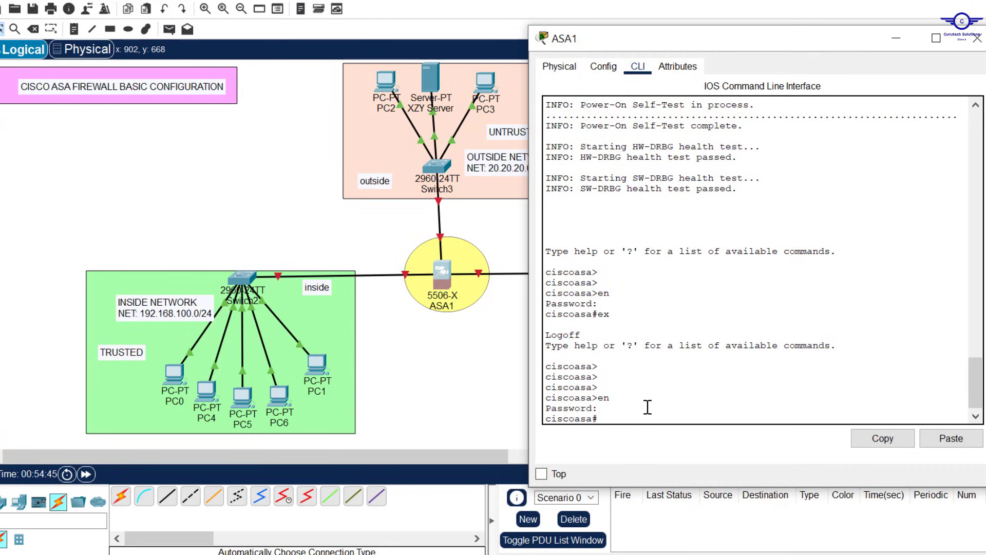
pyautogui.write('conf t')
pyautogui.press('Return')
pyautogui.press('Return')
pyautogui.press('Return')
pyautogui.press('Return')
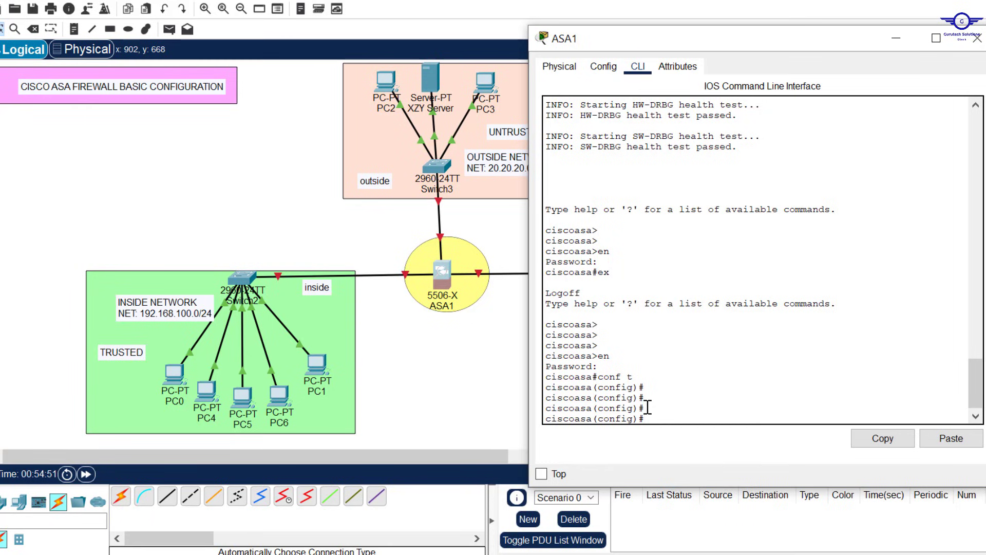
# Step: Rename ASA1 to PERIMETER-FW with the hostname command
pyautogui.doubleClick(594, 409)
pyautogui.click(678, 411)
pyautogui.write('host')
pyautogui.press('Tab')
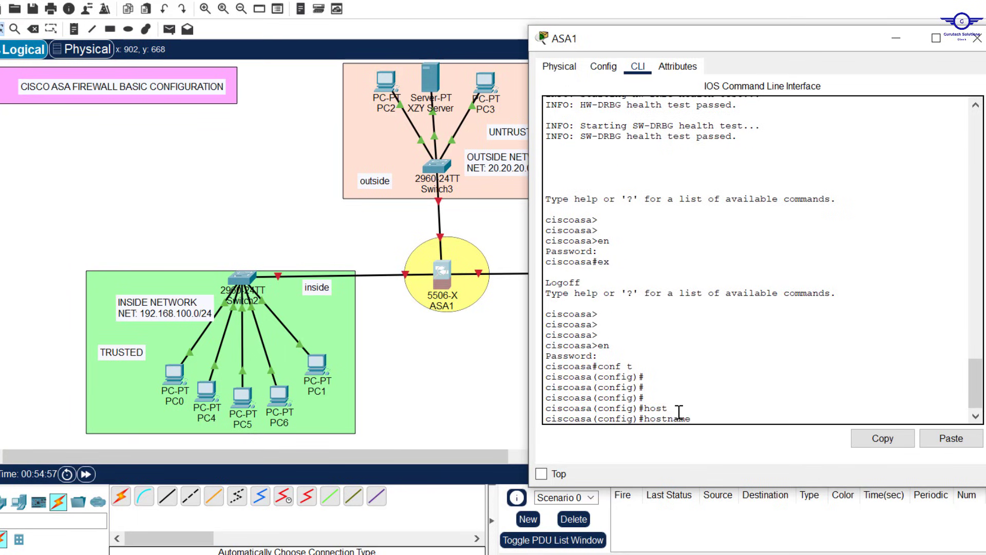
pyautogui.press('capslock')
pyautogui.write('P')
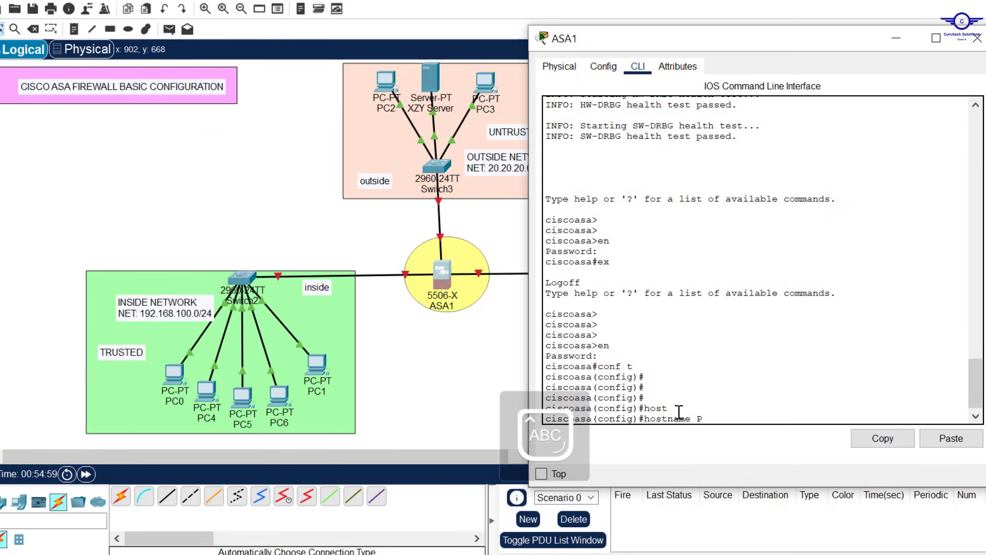
pyautogui.write('ERIMETER-FW')
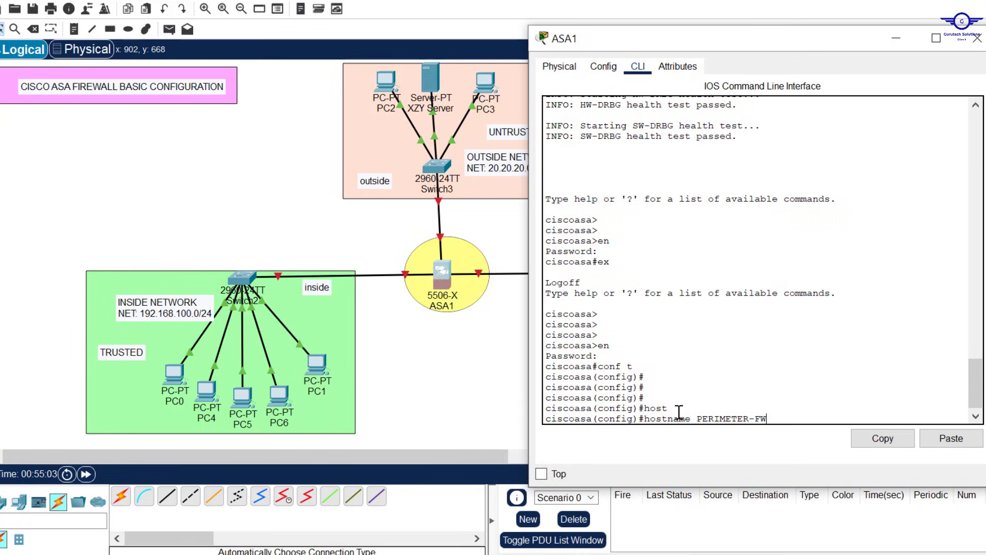
pyautogui.press('Return')
pyautogui.press('Return')
pyautogui.press('Return')
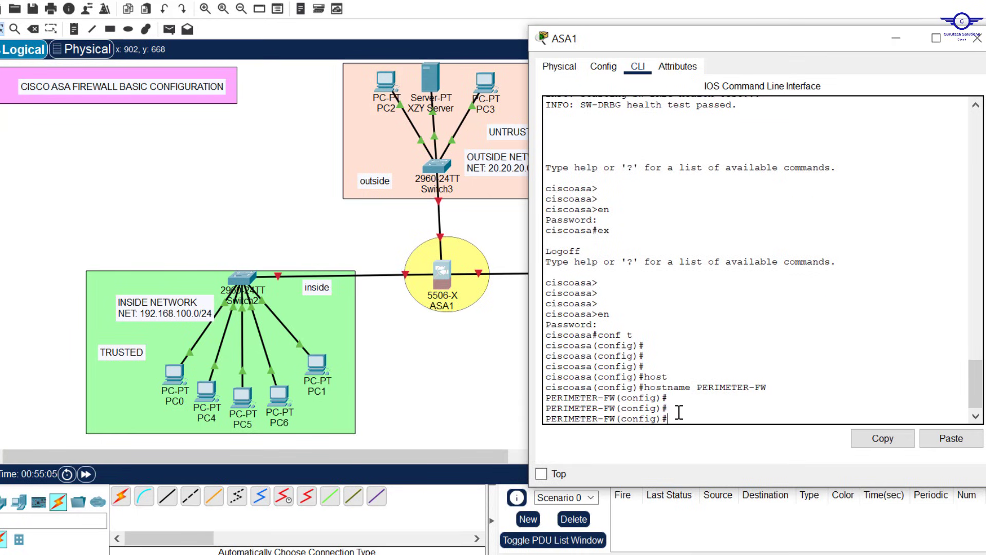
pyautogui.moveTo(615, 398); pyautogui.dragTo(547, 398)
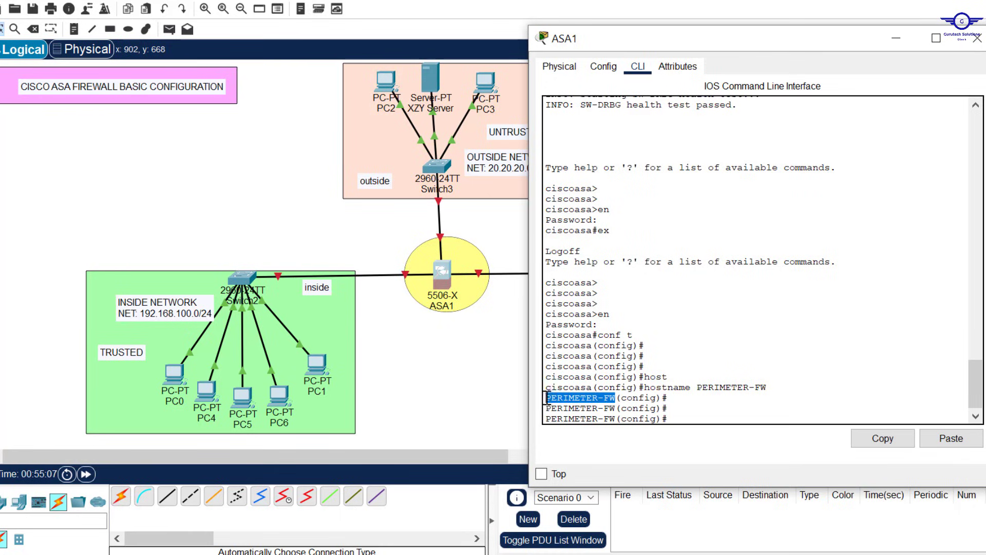
pyautogui.click(709, 406)
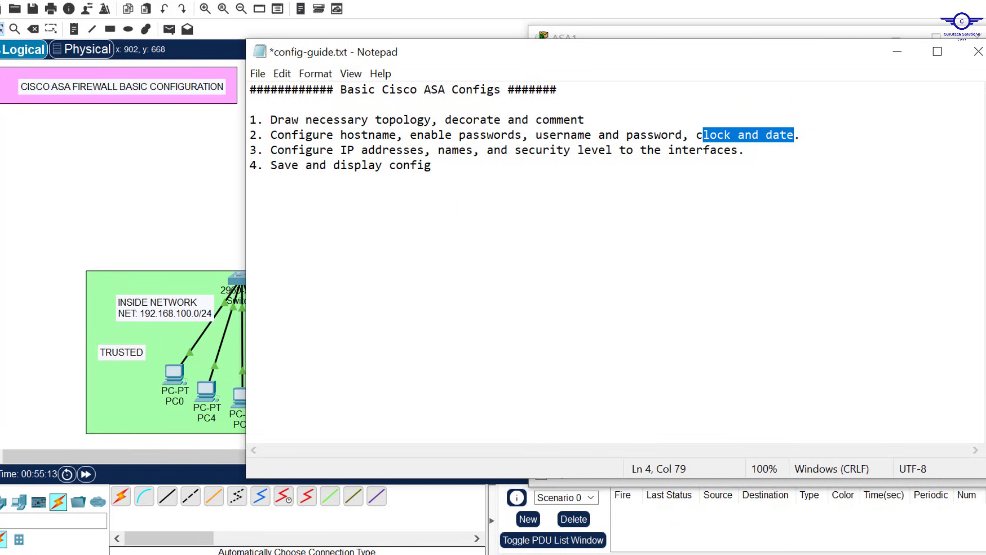
# Step: Set an enable password on PERIMETER-FW with the enable password command
pyautogui.hotkey('alt', 'Tab')
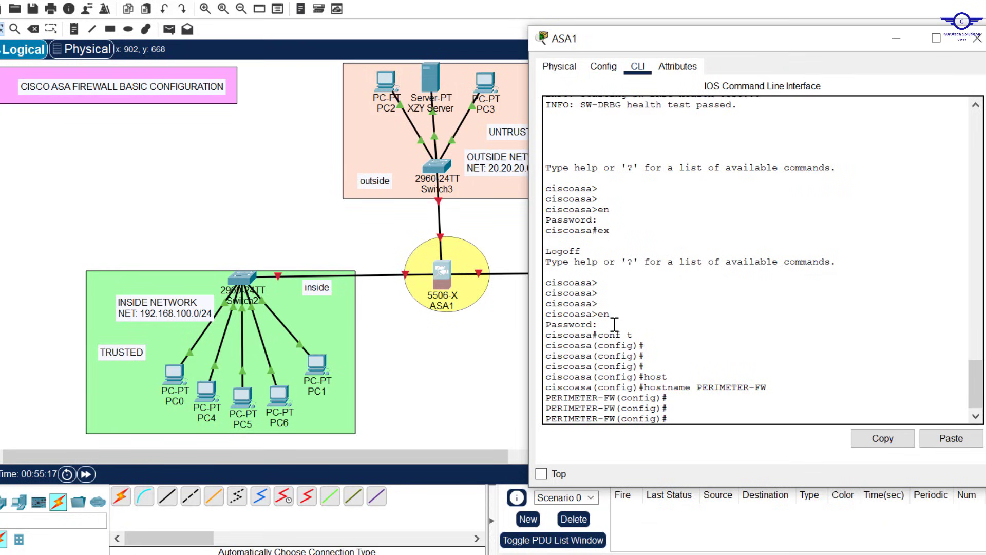
pyautogui.moveTo(605, 324); pyautogui.dragTo(545, 324)
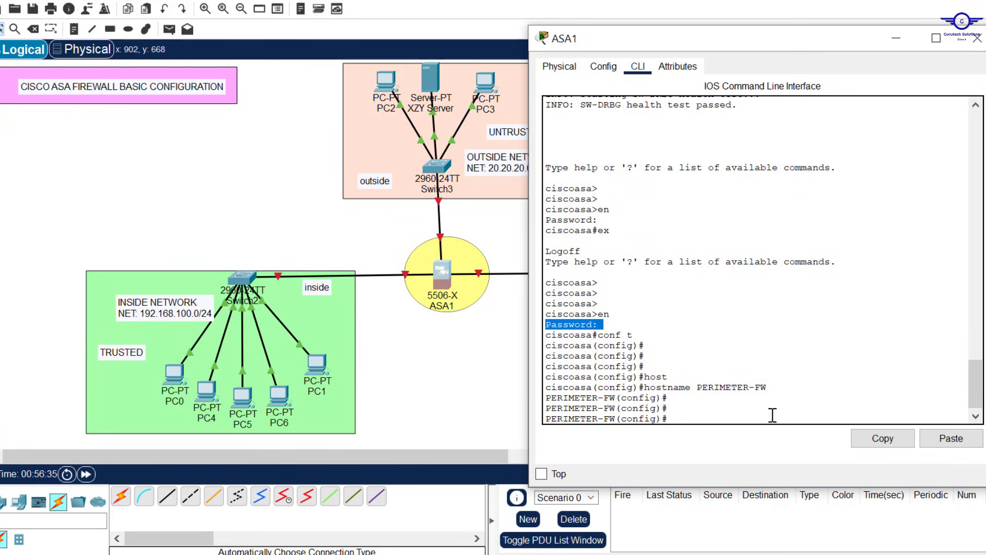
pyautogui.click(745, 415)
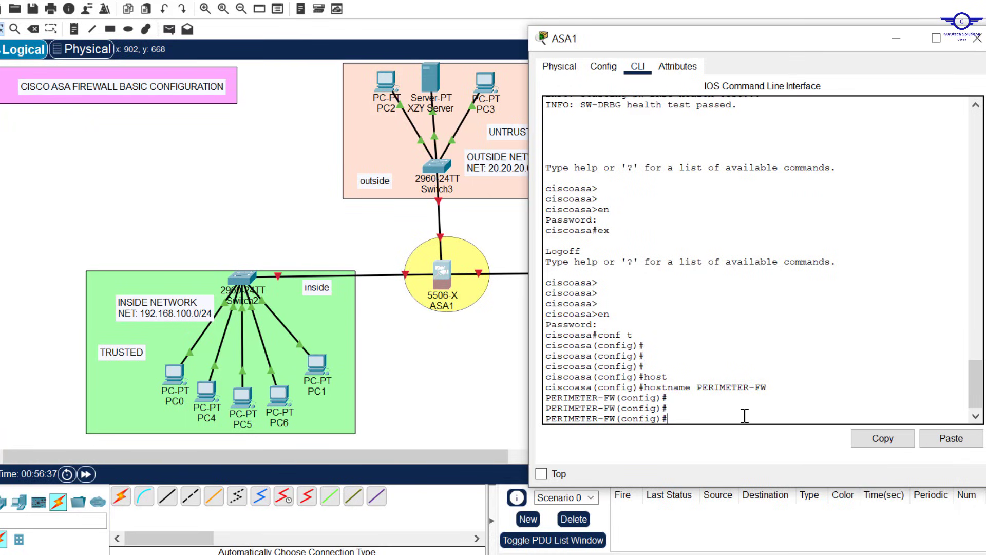
pyautogui.press('Return')
pyautogui.write('e')
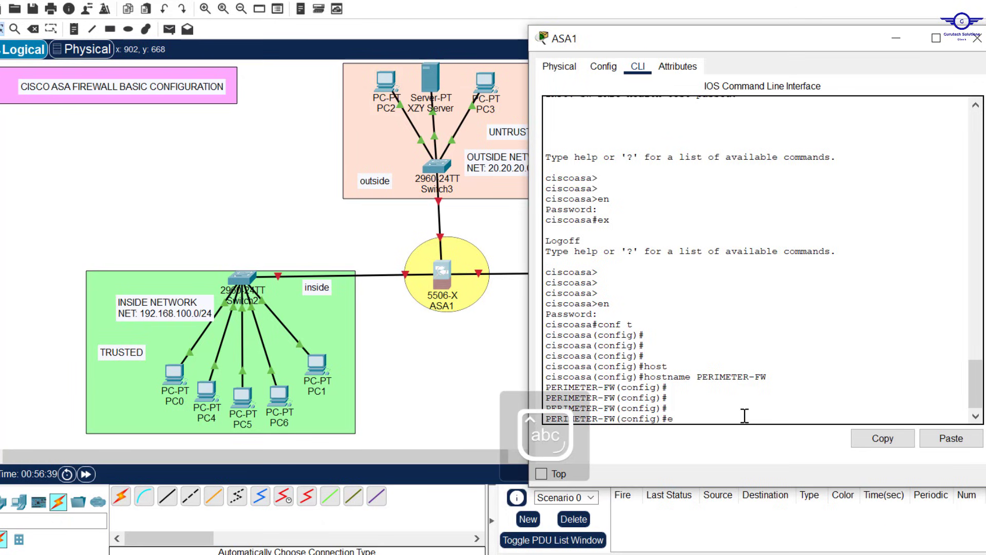
pyautogui.write('na')
pyautogui.press('Tab')
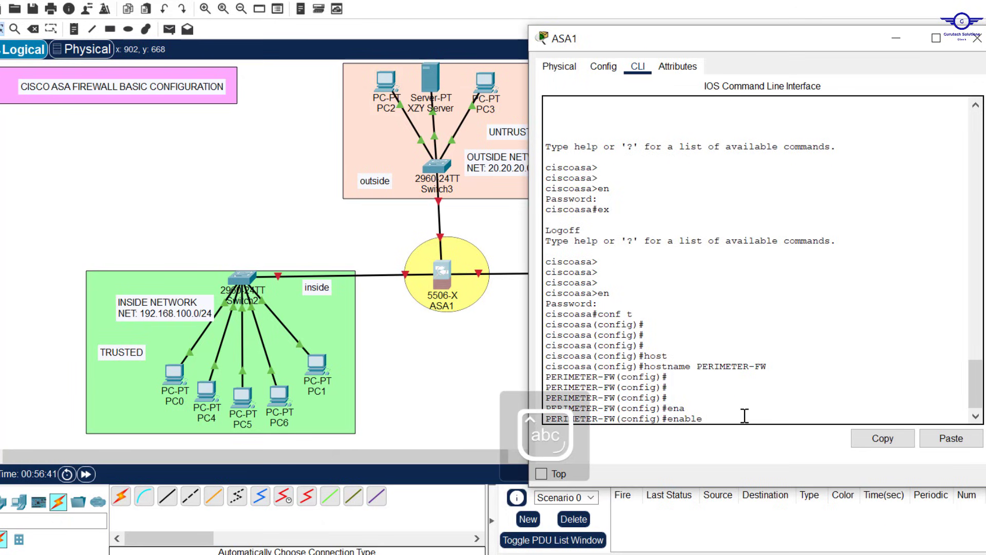
pyautogui.write('pa')
pyautogui.press('Tab')
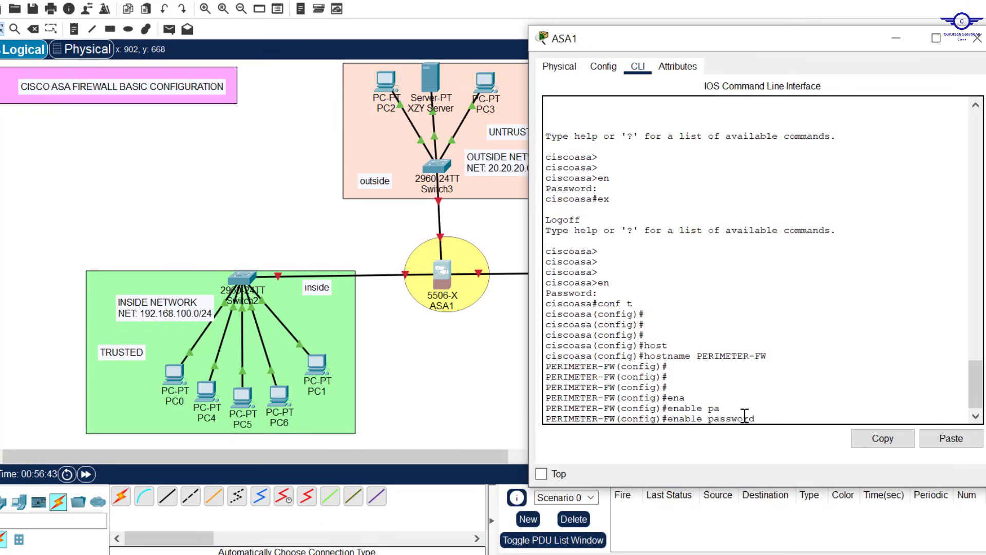
pyautogui.write('Gtech123')
pyautogui.press('Return')
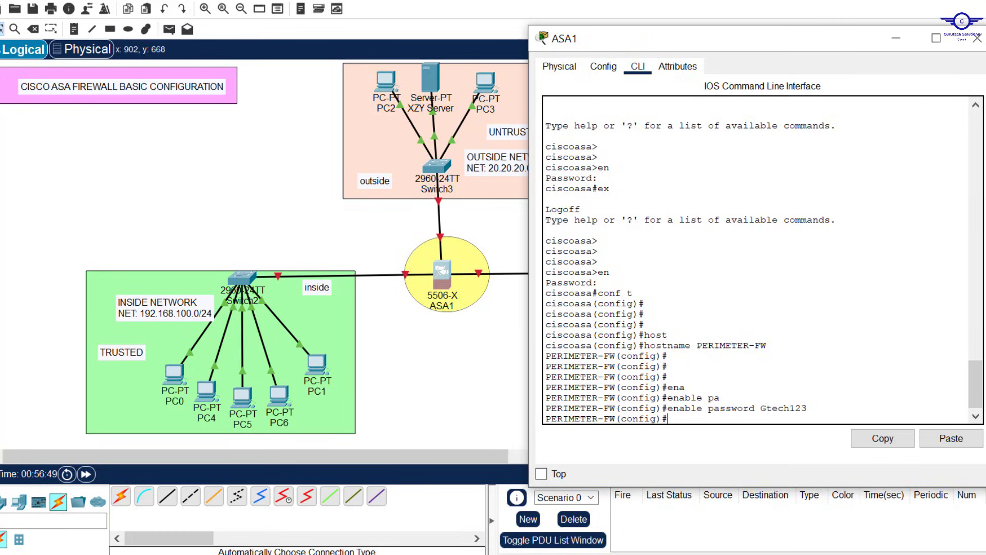
pyautogui.hotkey('alt', 'Tab')
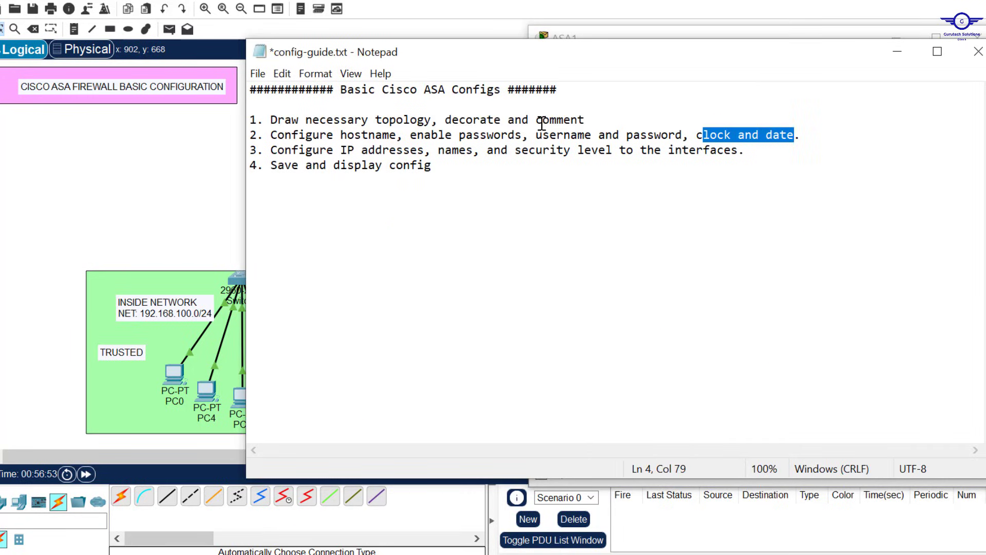
# Step: Mark the username and password task in the config guide and close the guide
pyautogui.moveTo(535, 135); pyautogui.dragTo(586, 120)
pyautogui.moveTo(693, 132); pyautogui.dragTo(684, 137)
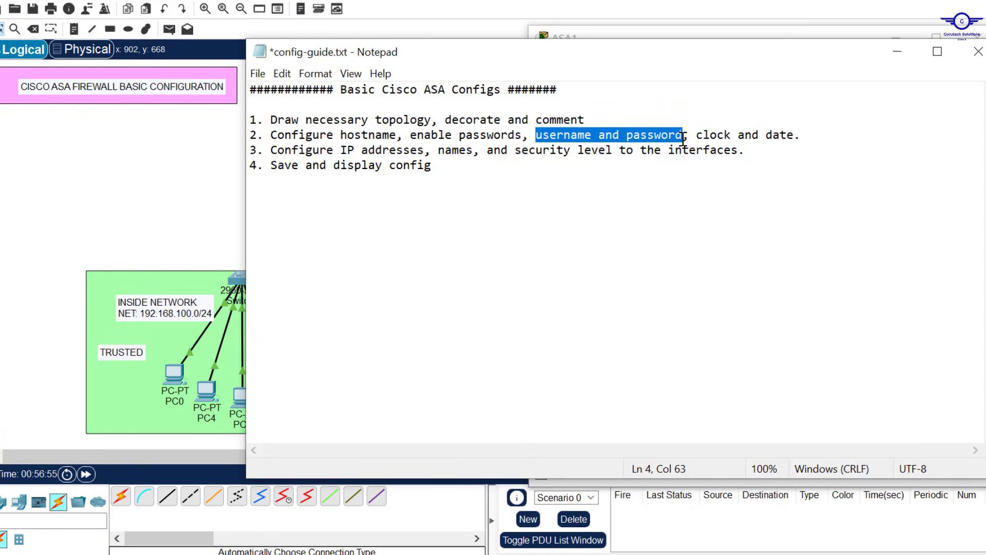
pyautogui.click(902, 53)
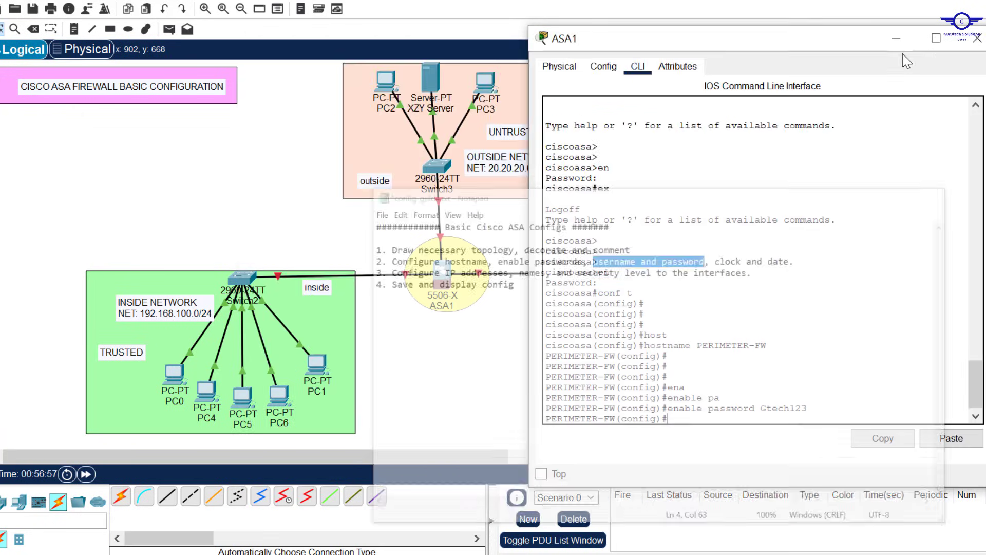
# Step: Create a local user account with its password using the username command
pyautogui.press('Return')
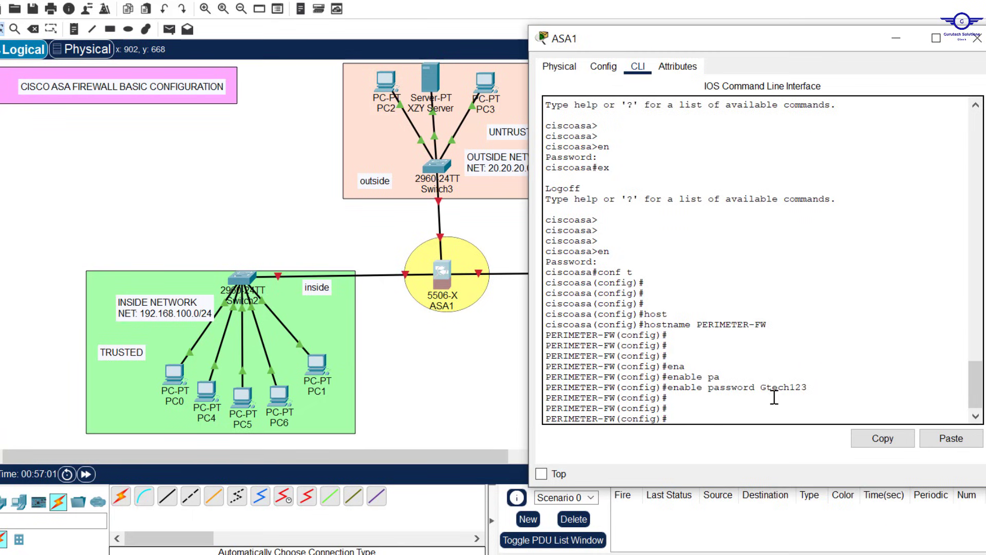
pyautogui.write('user')
pyautogui.press('Tab')
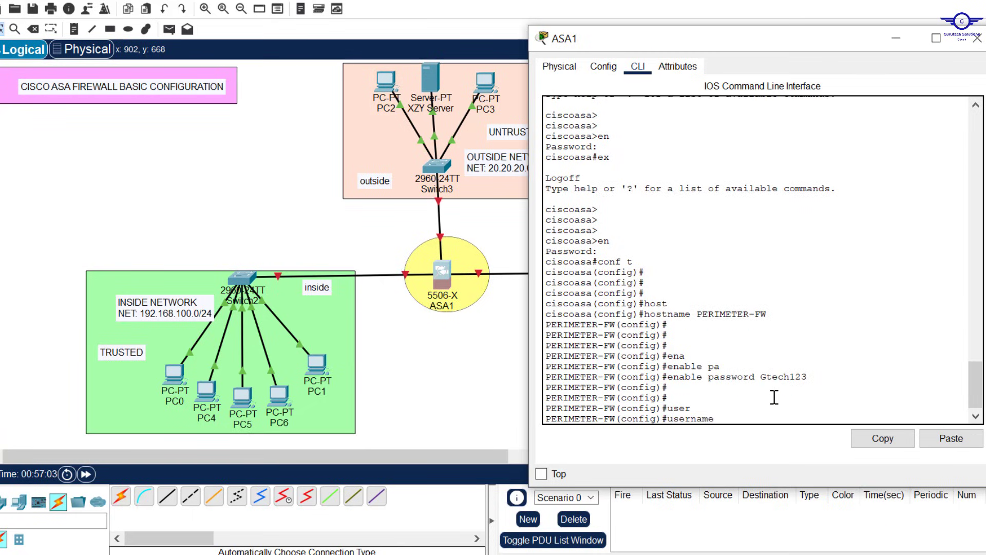
pyautogui.write('Gtech pass')
pyautogui.press('Tab')
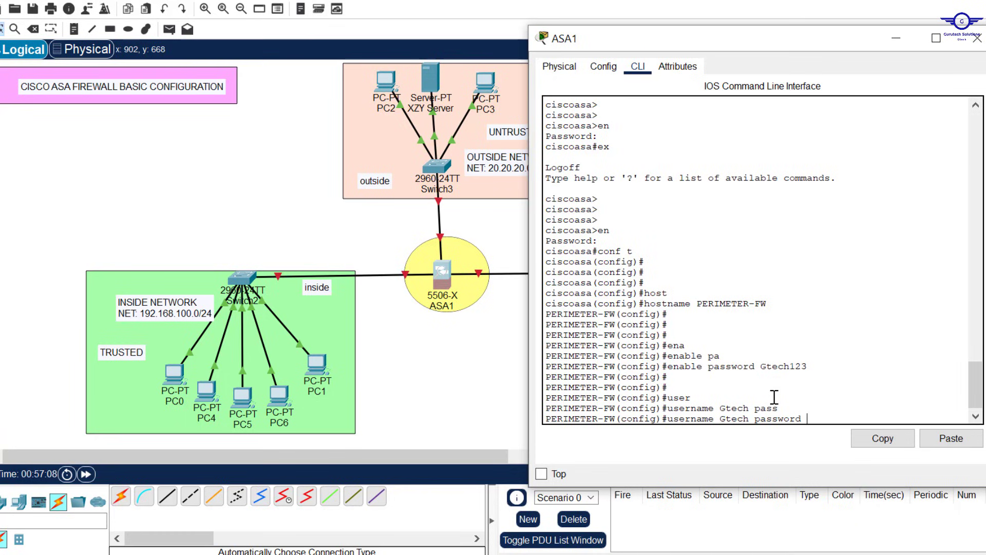
pyautogui.write('Gtech123')
pyautogui.press('Return')
pyautogui.press('Return')
pyautogui.press('Return')
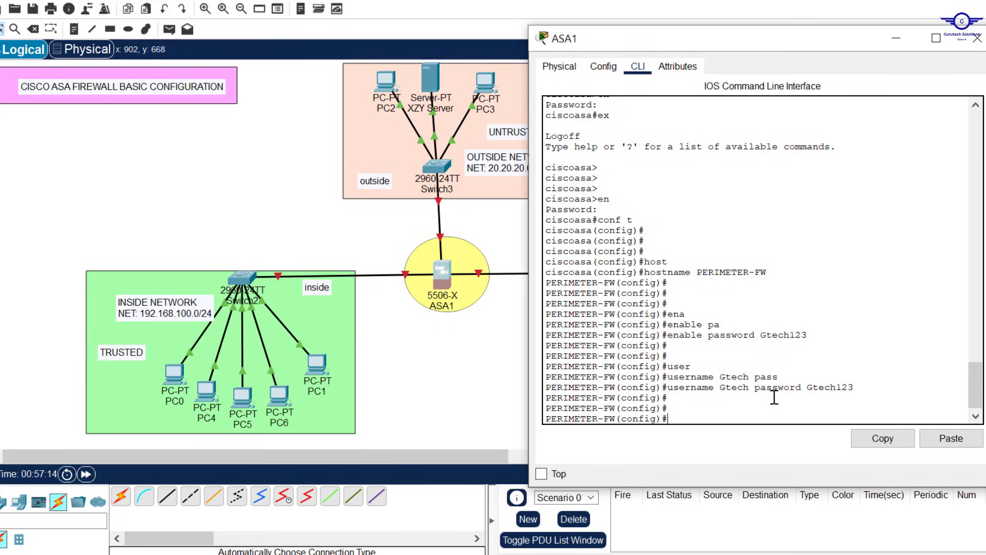
# Step: Check the hh:mm:ss format expected by clock set using ? help
pyautogui.write('cloc')
pyautogui.press('Tab')
pyautogui.write('s')
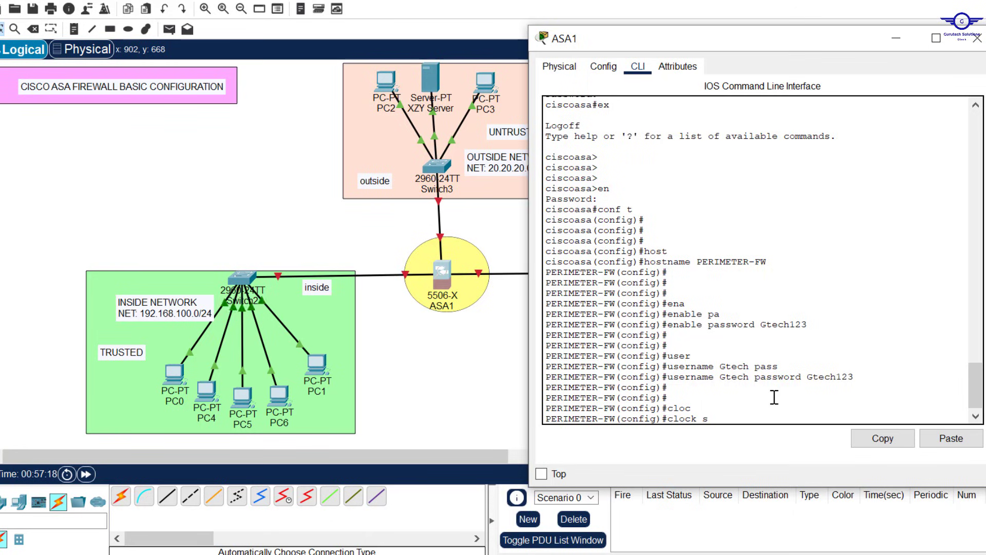
pyautogui.press('Tab')
pyautogui.write('?')
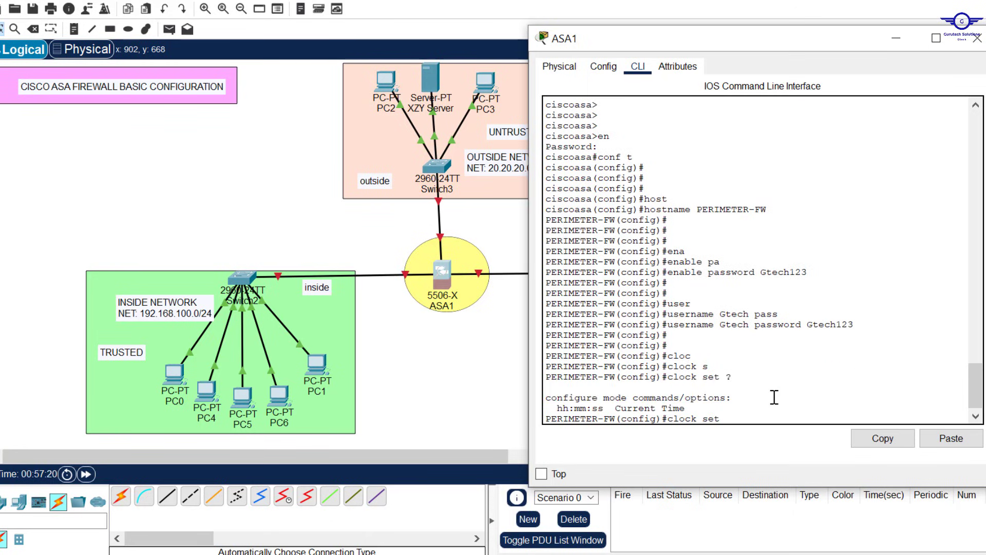
pyautogui.moveTo(557, 408); pyautogui.dragTo(603, 409)
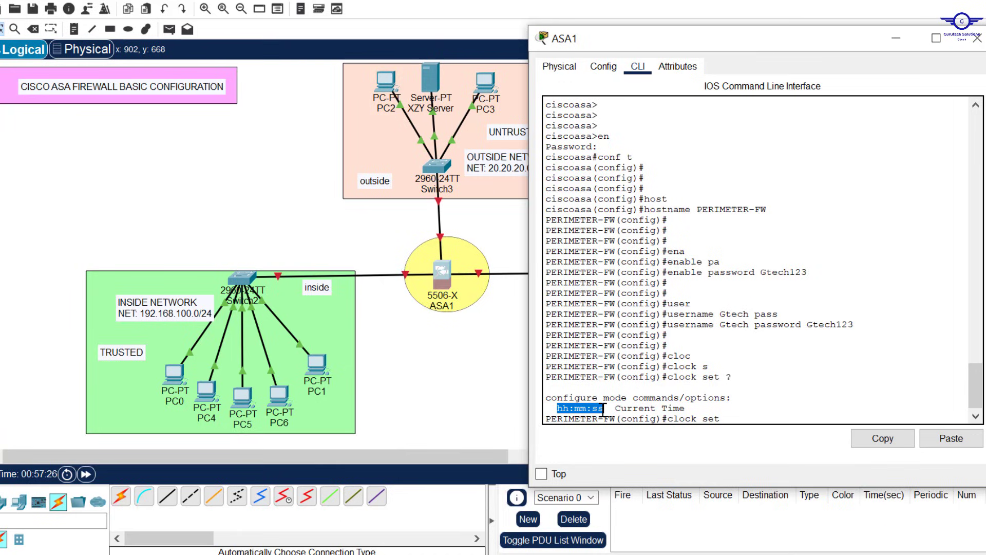
pyautogui.click(736, 419)
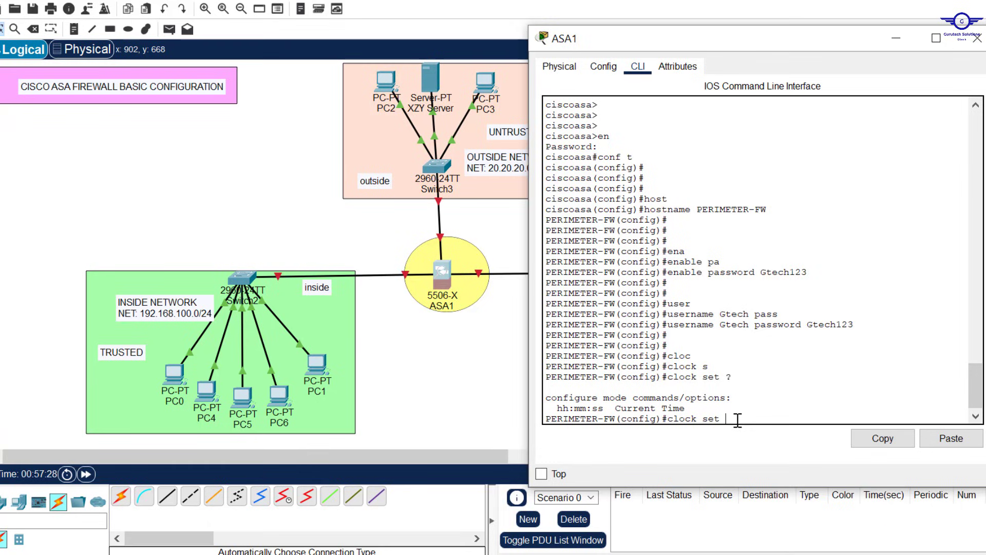
# Step: Set the ASA1 clock to 17:51:30 20 July 2023
pyautogui.write('17:51:30 20 July 2023')
pyautogui.hotkey('shift', 'Left')
pyautogui.hotkey('shift', 'Left')
pyautogui.hotkey('shift', 'Left')
pyautogui.hotkey('shift', 'Left')
pyautogui.hotkey('shift', 'Left')
pyautogui.hotkey('shift', 'Left')
pyautogui.hotkey('shift', 'Left')
pyautogui.hotkey('shift', 'Left')
pyautogui.hotkey('shift', 'Left')
pyautogui.hotkey('shift', 'Left')
pyautogui.hotkey('shift', 'Left')
pyautogui.hotkey('shift', 'Left')
pyautogui.hotkey('shift', 'Left')
pyautogui.hotkey('shift', 'Left')
pyautogui.hotkey('shift', 'Left')
pyautogui.hotkey('shift', 'Left')
pyautogui.hotkey('shift', 'Left')
pyautogui.hotkey('shift', 'Left')
pyautogui.hotkey('shift', 'Left')
pyautogui.hotkey('shift', 'Left')
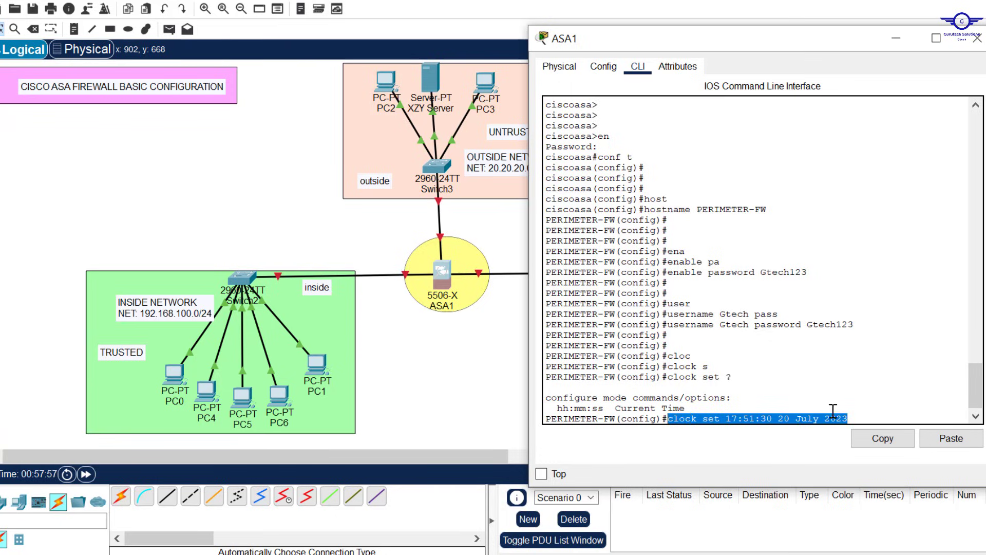
pyautogui.click(857, 417)
pyautogui.press('Return')
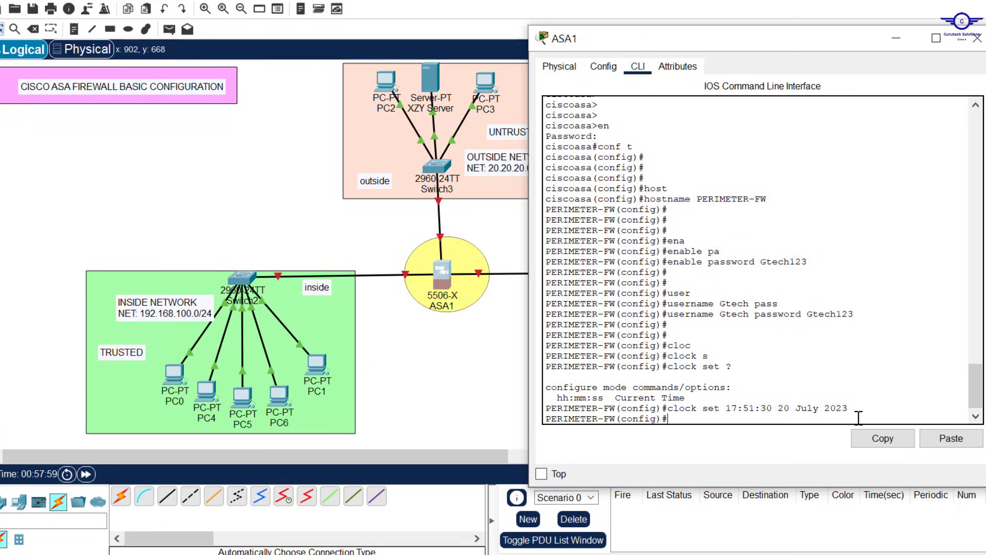
pyautogui.press('Return')
pyautogui.press('Return')
pyautogui.press('Return')
pyautogui.press('Return')
pyautogui.press('Return')
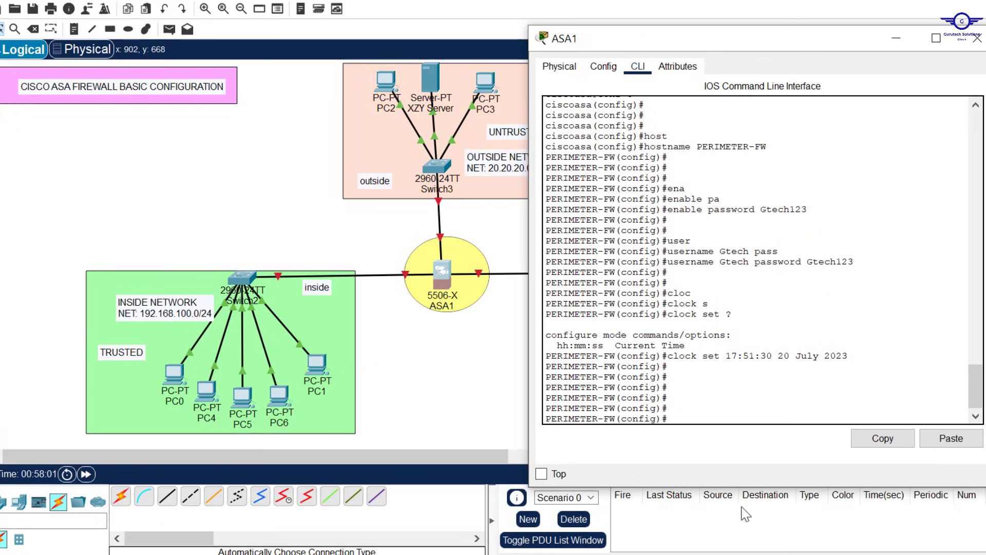
pyautogui.click(721, 552)
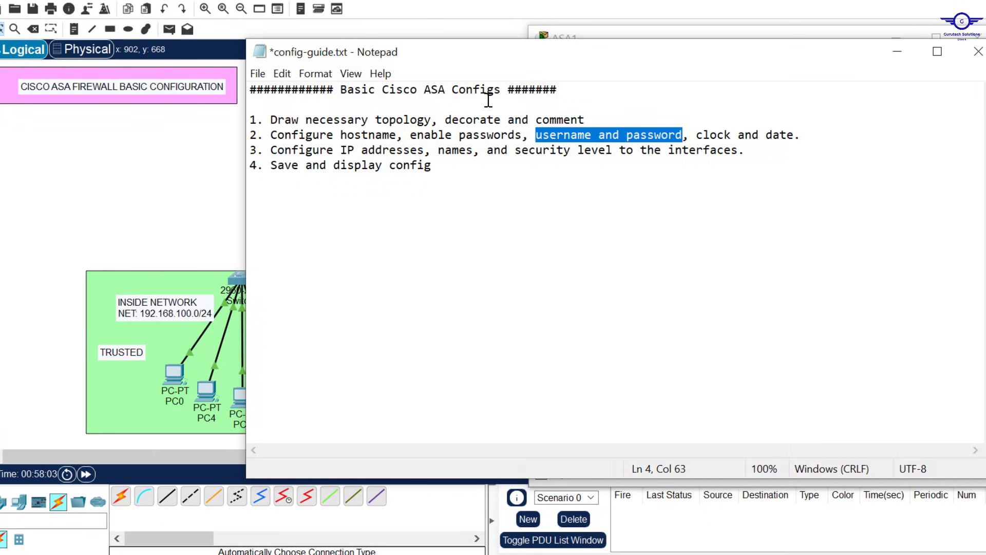
pyautogui.moveTo(268, 149); pyautogui.dragTo(762, 154)
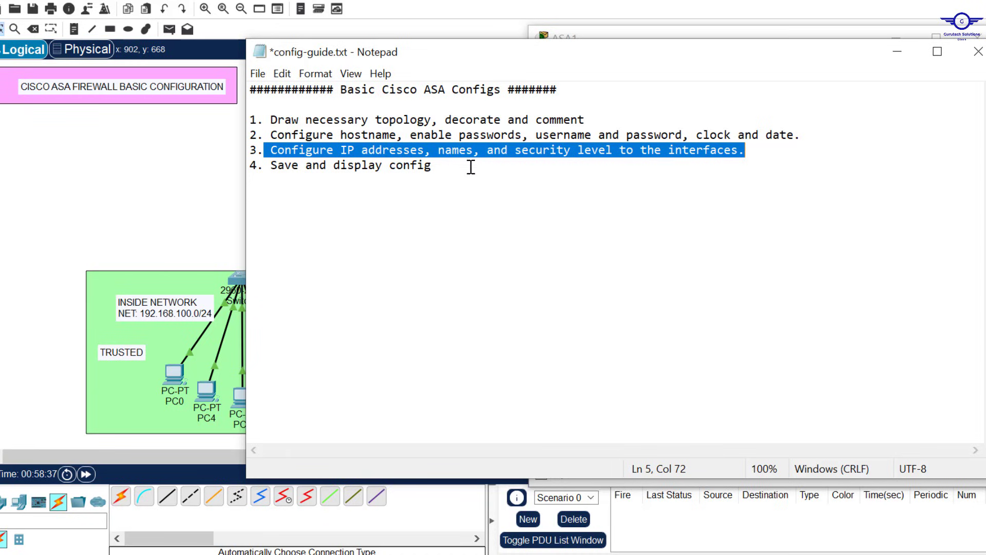
pyautogui.click(899, 57)
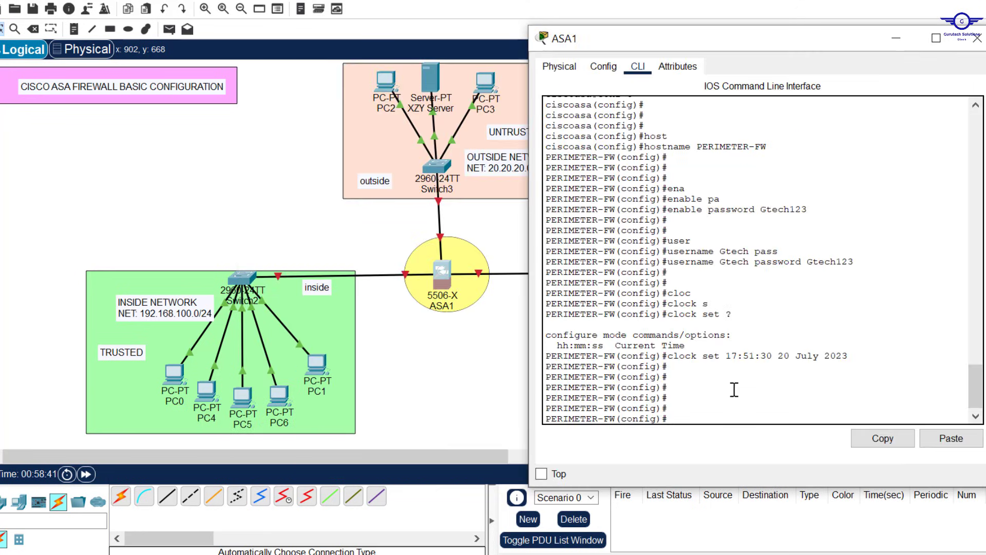
# Step: Check the Switch2 link, then enable interface gig1/2 with no shut
pyautogui.click(897, 45)
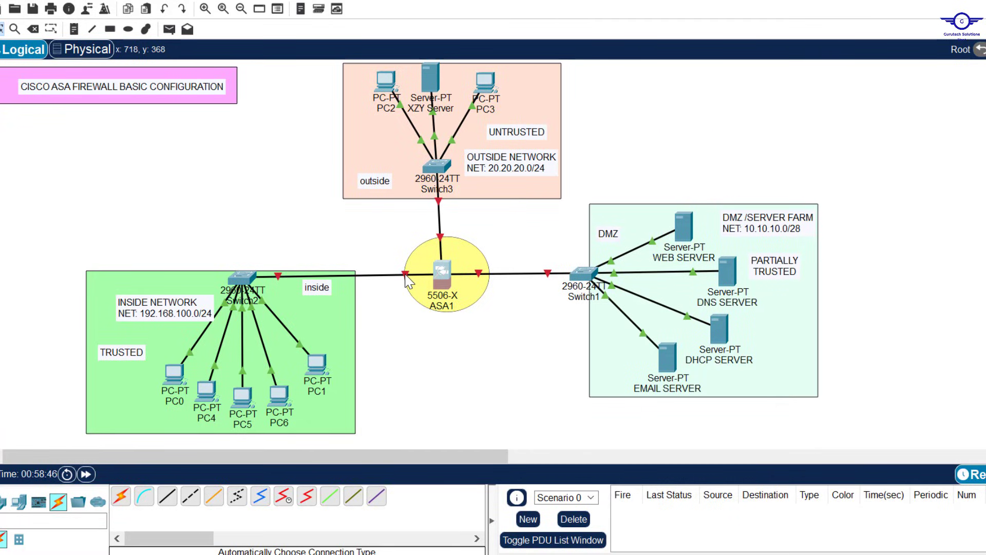
pyautogui.moveTo(407, 281)
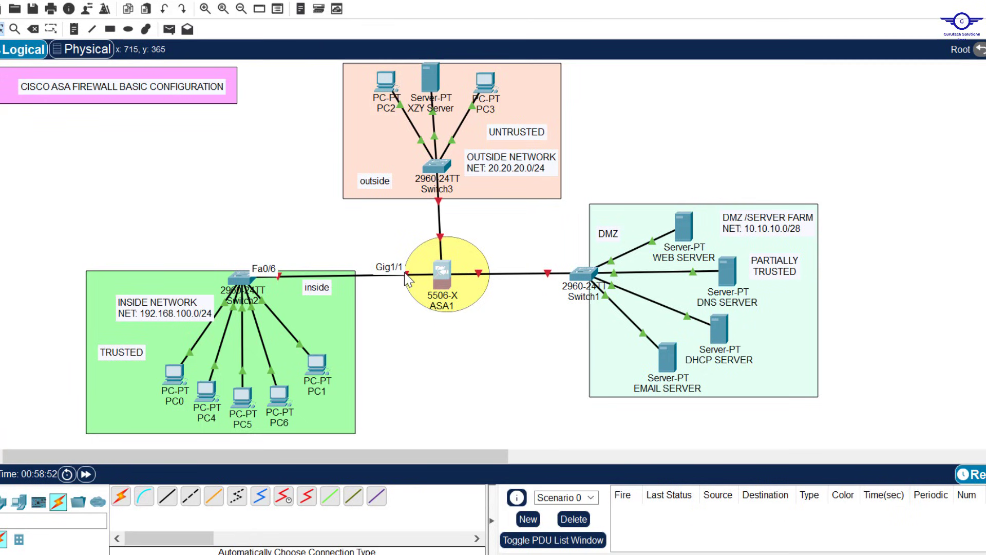
pyautogui.click(443, 273)
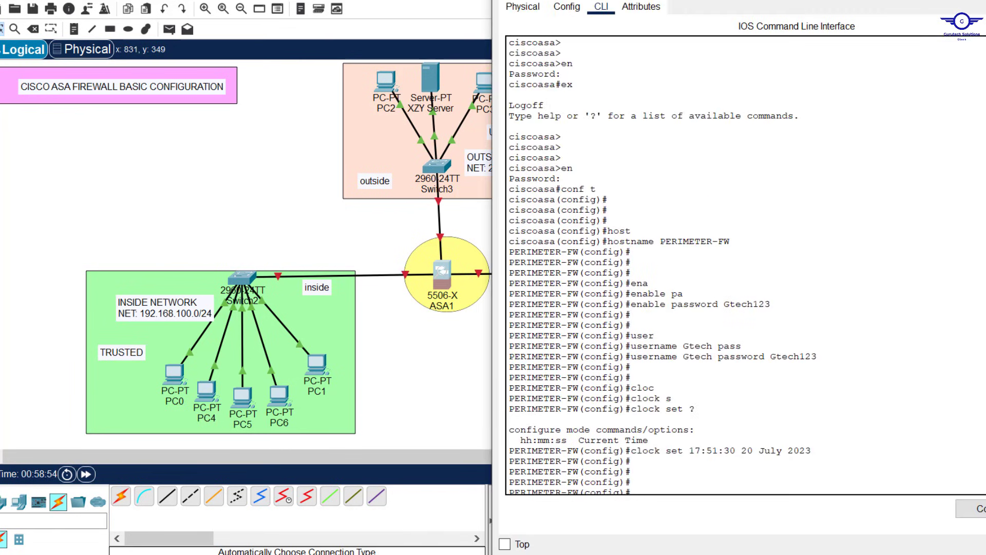
pyautogui.moveTo(770, 161); pyautogui.dragTo(731, 26)
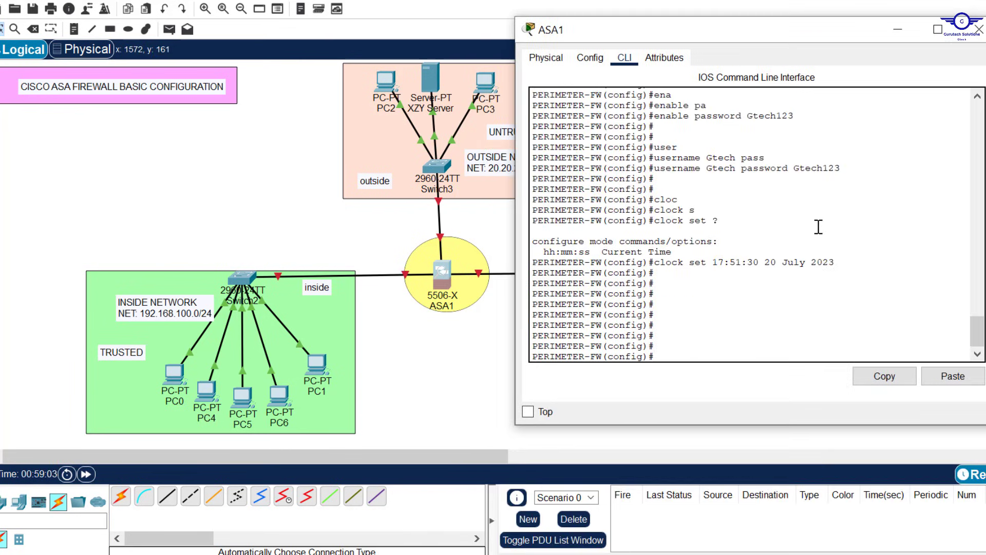
pyautogui.write('int gig1/2')
pyautogui.press('Return')
pyautogui.press('Return')
pyautogui.press('Return')
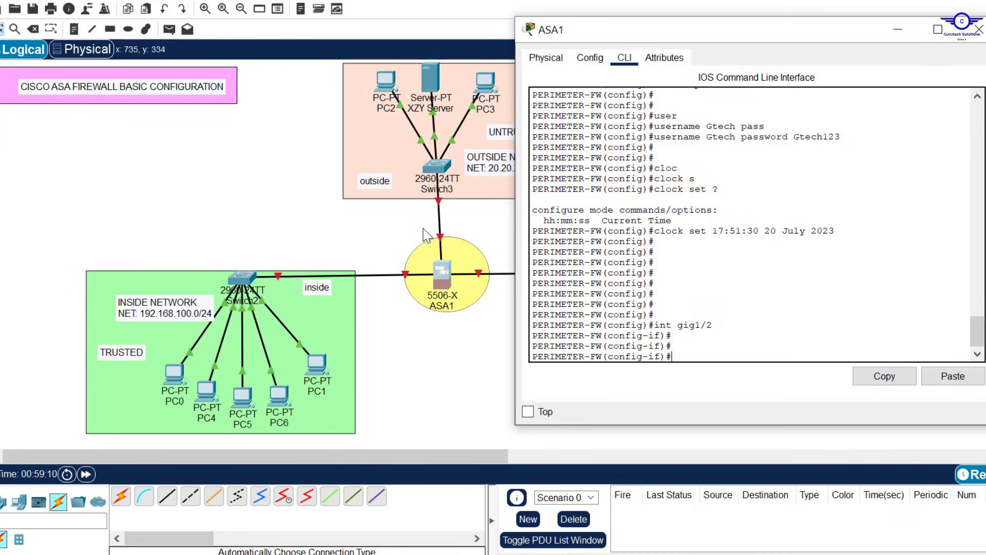
pyautogui.write('no shut')
pyautogui.press('Return')
pyautogui.press('Return')
pyautogui.press('Return')
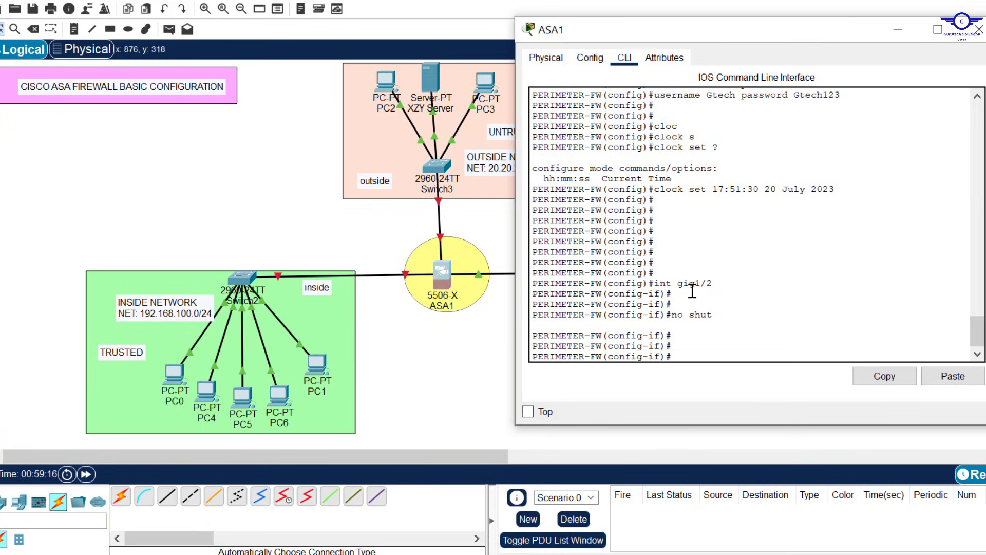
# Step: Enable interface gig1/1 with no shut
pyautogui.press('Up')
pyautogui.press('Up')
pyautogui.press('Up')
pyautogui.press('Down')
pyautogui.press('BackSpace')
pyautogui.write('1')
pyautogui.press('Return')
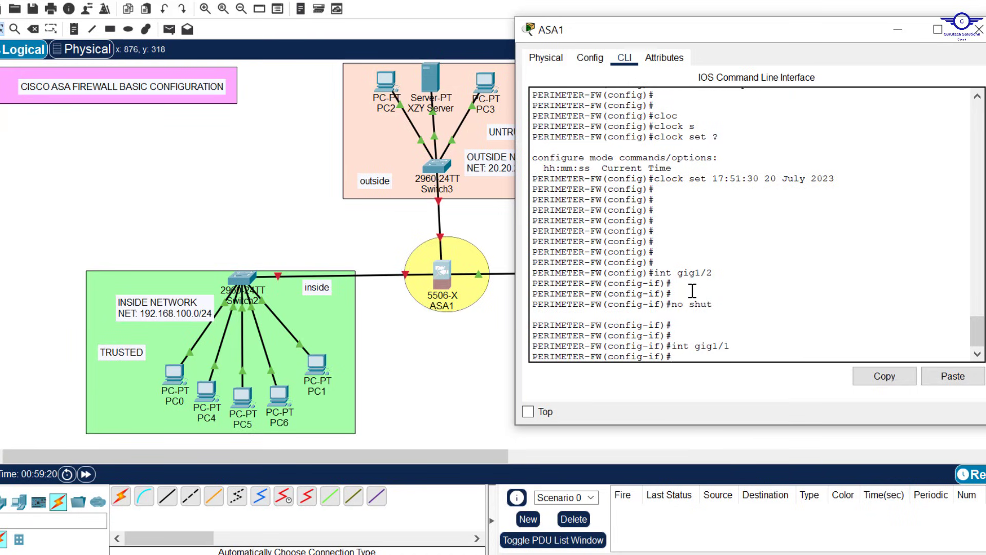
pyautogui.write('no shut')
pyautogui.press('Return')
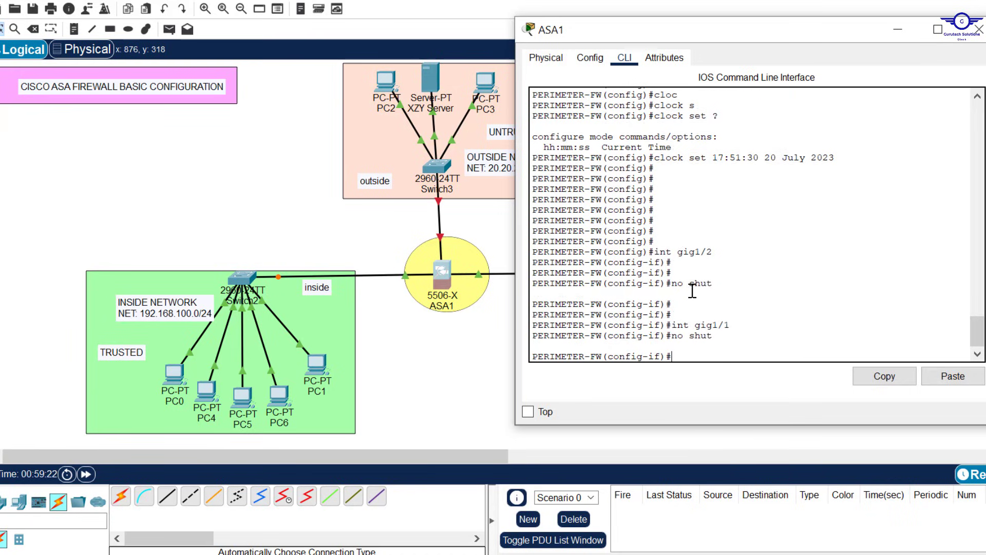
pyautogui.press('Return')
pyautogui.press('Return')
pyautogui.press('Return')
pyautogui.press('Return')
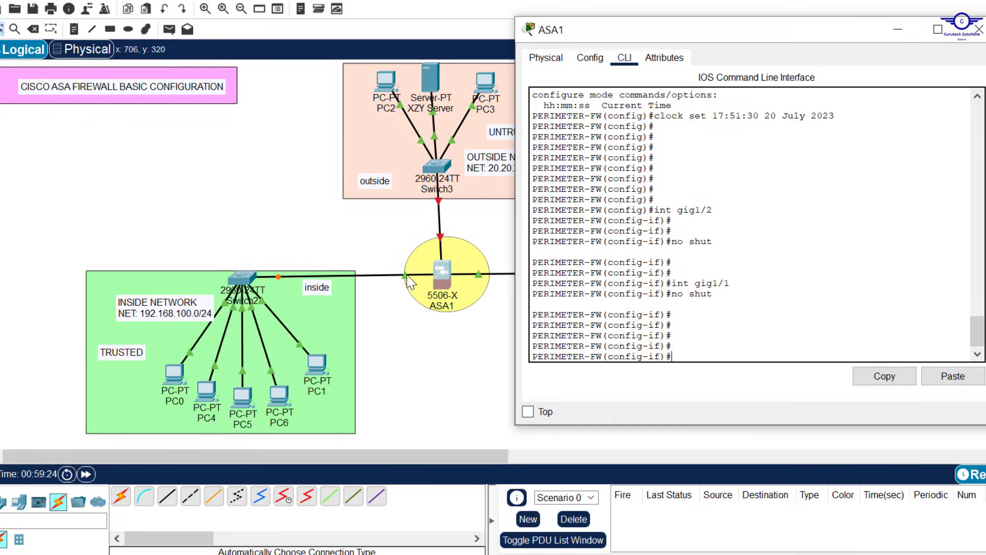
pyautogui.click(405, 350)
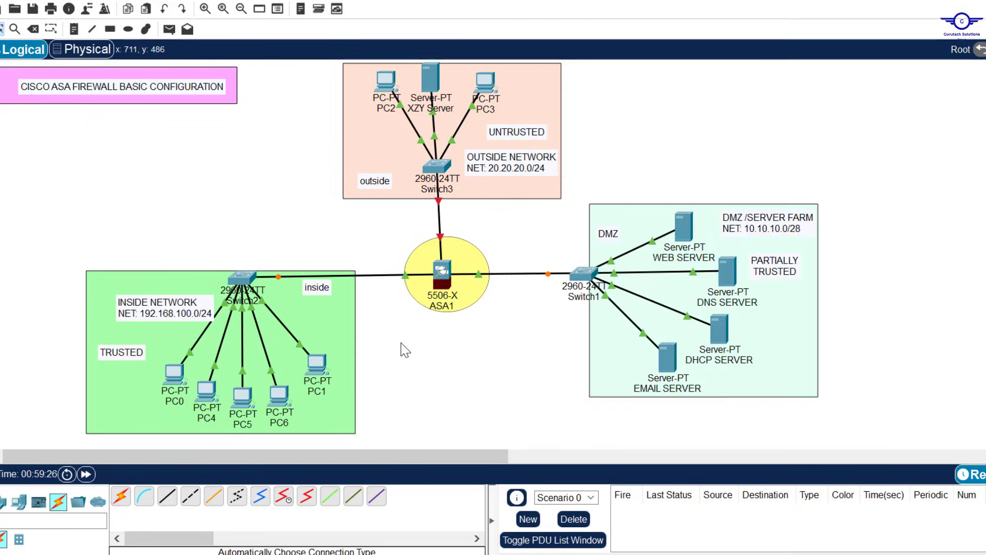
pyautogui.click(406, 278)
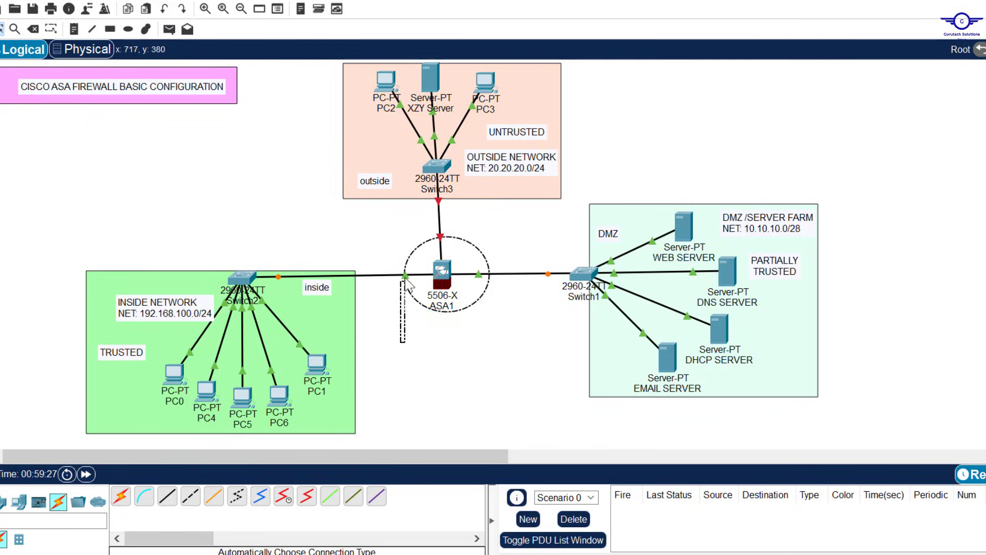
pyautogui.click(403, 333)
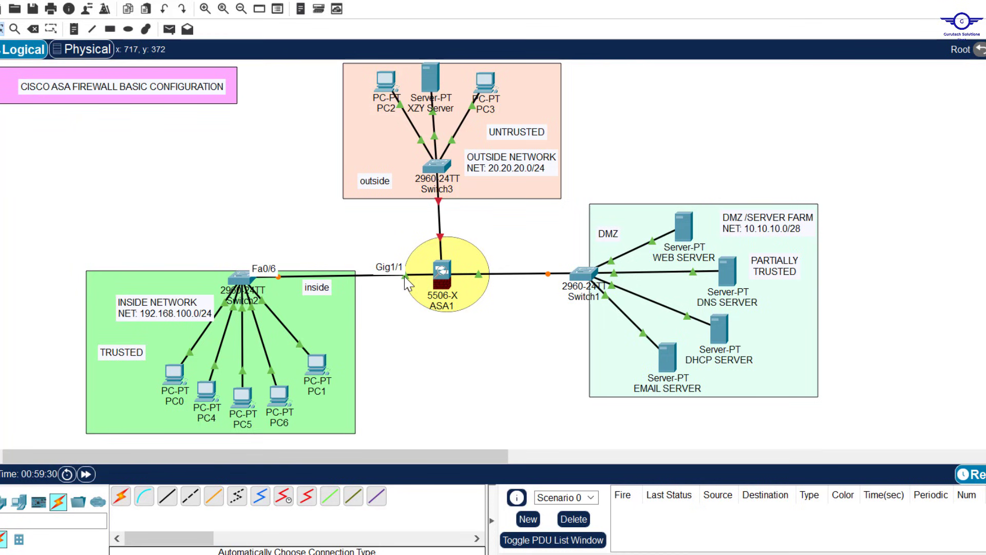
pyautogui.click(445, 272)
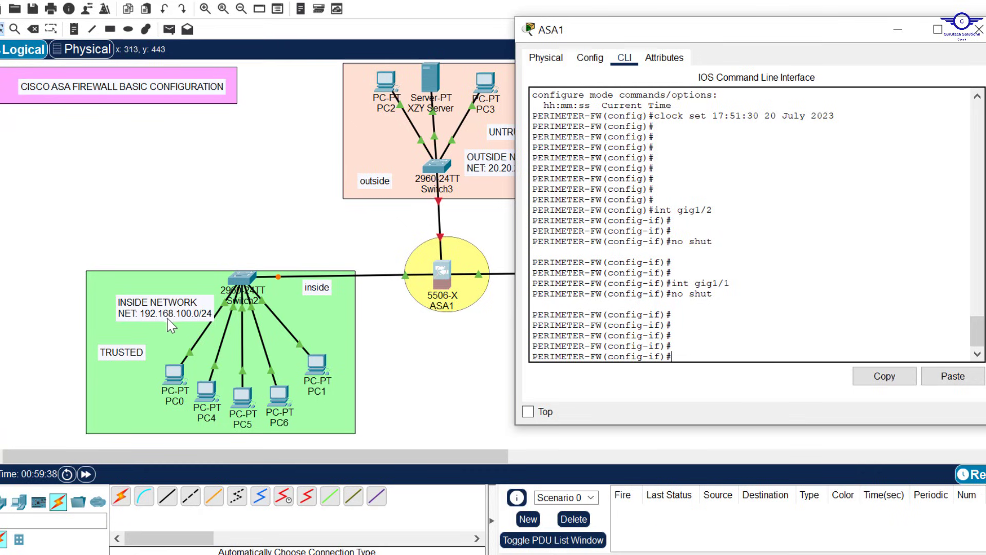
# Step: Give gig1/1 address 192.168.100.1 255.255.255.0 and nameif INSIDE, noting default security level 0
pyautogui.write('ip add 192.168.100')
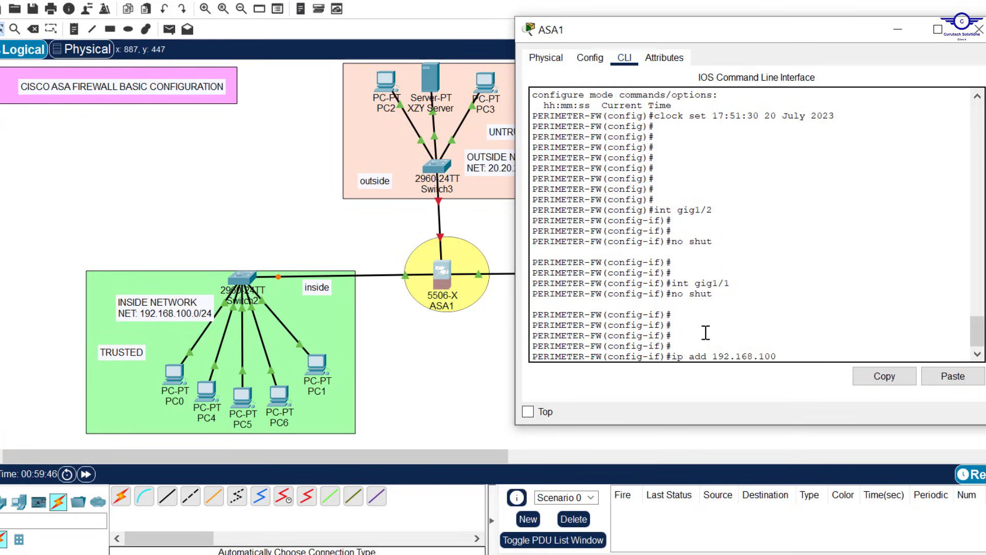
pyautogui.write('.1 255.255.255.0')
pyautogui.press('Return')
pyautogui.press('Return')
pyautogui.press('Return')
pyautogui.press('Return')
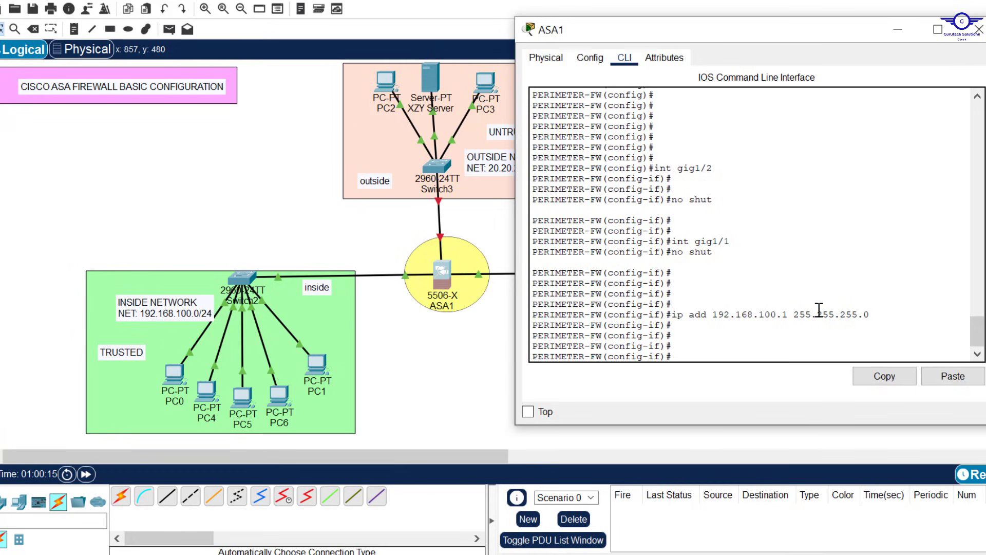
pyautogui.write('nam')
pyautogui.press('Tab')
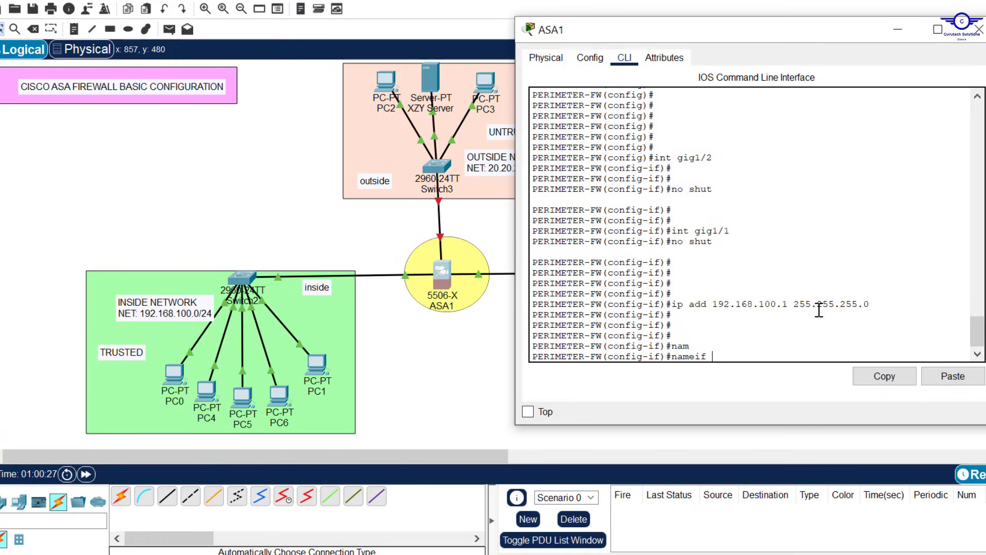
pyautogui.press('capslock')
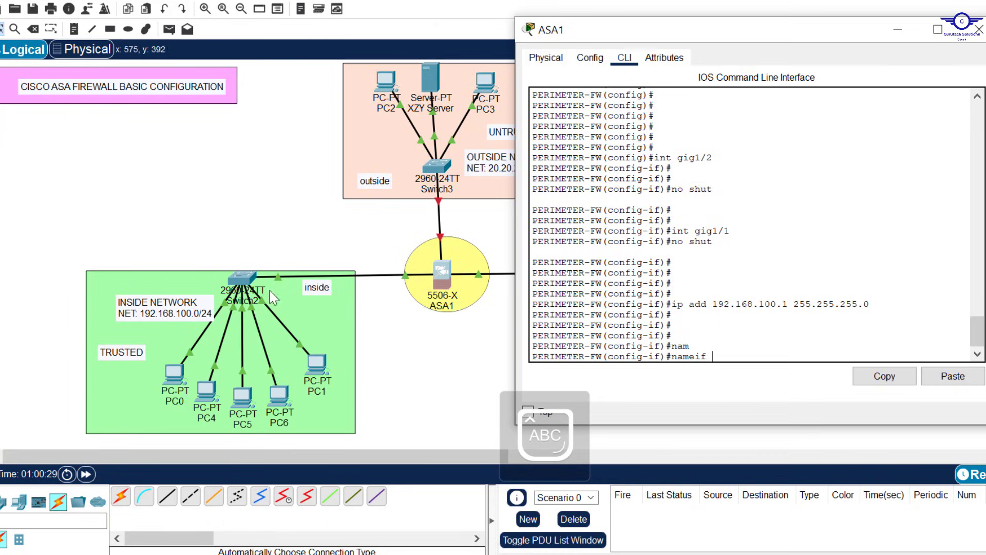
pyautogui.write('IN')
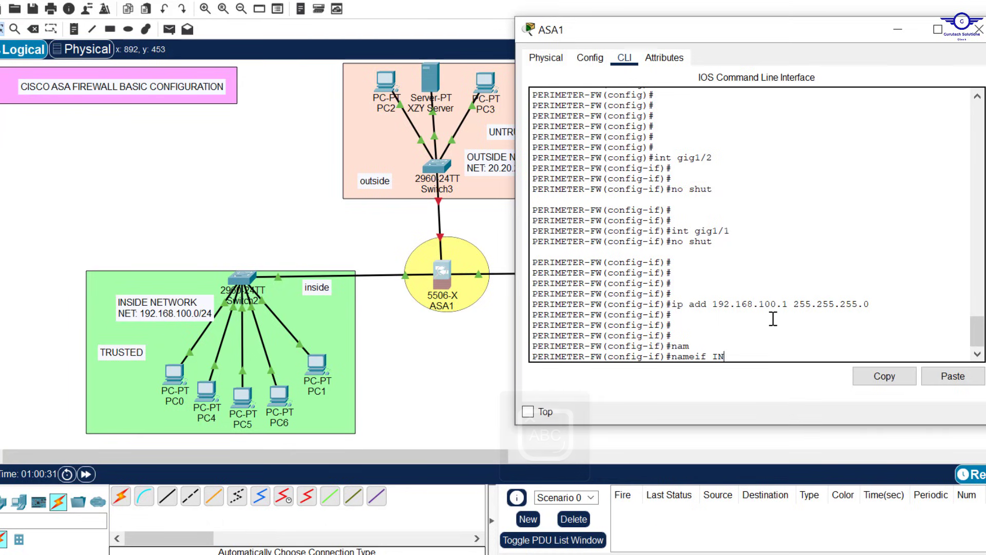
pyautogui.write('SIDE')
pyautogui.press('Return')
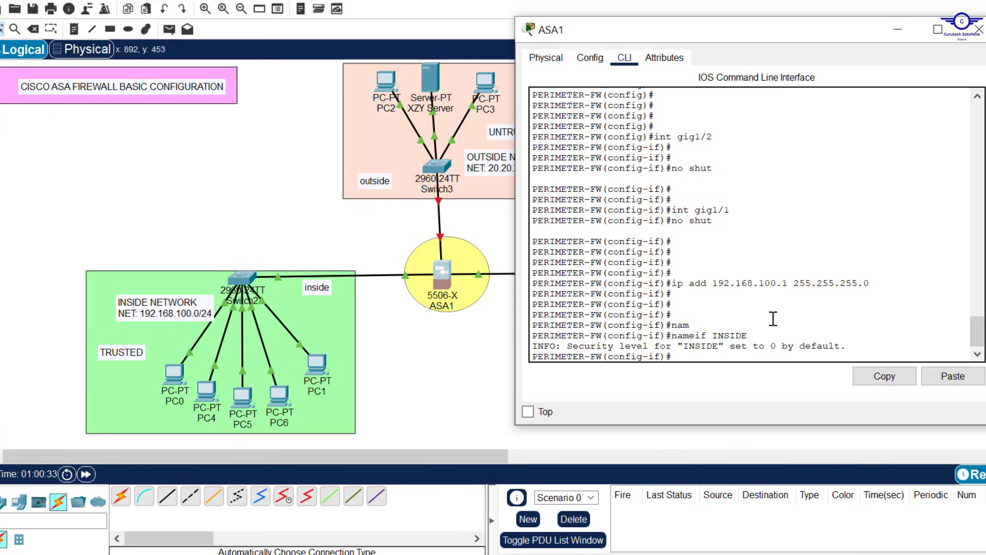
pyautogui.press('capslock')
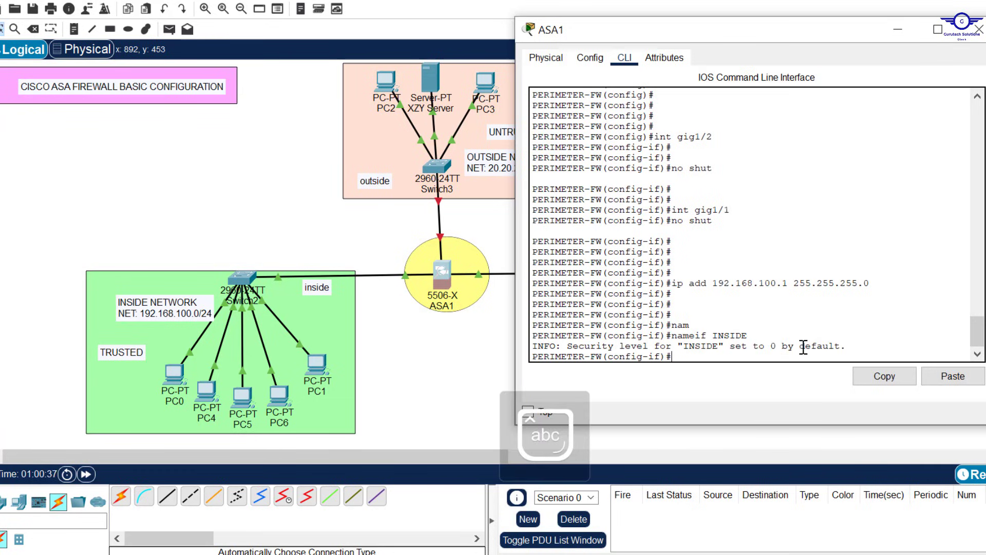
pyautogui.moveTo(783, 344); pyautogui.dragTo(771, 346)
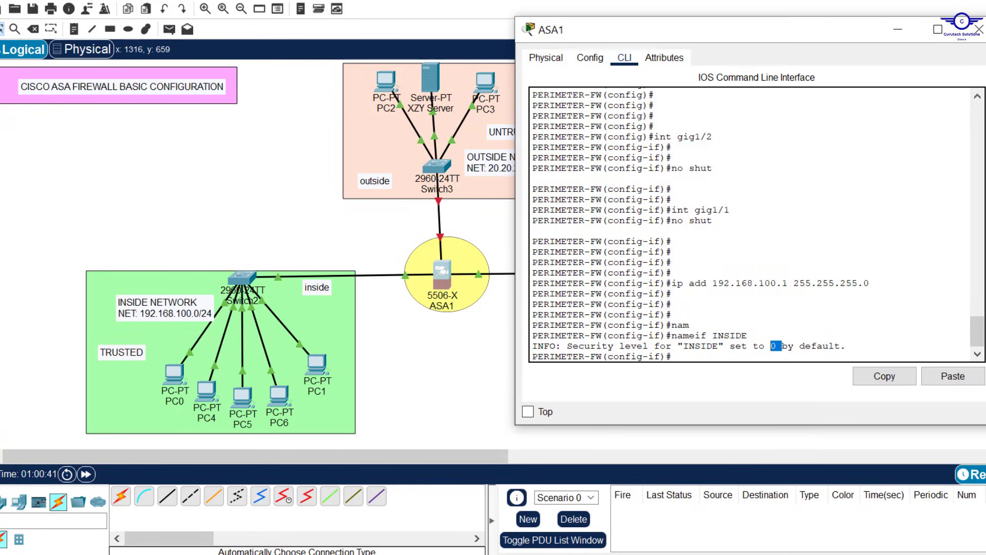
pyautogui.hotkey('alt', 'Tab')
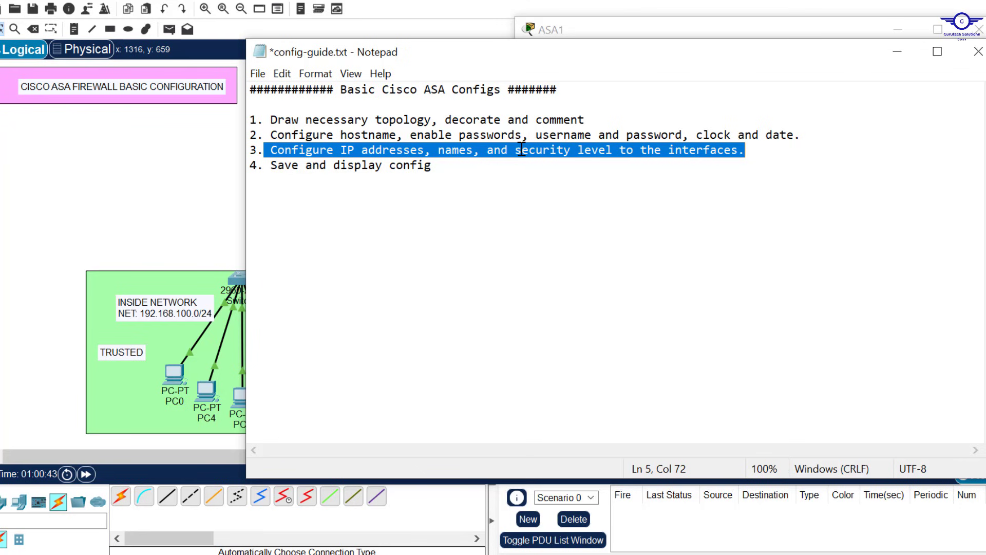
# Step: Minimize the Notepad config guide to bring the ASA1 console forward
pyautogui.click(897, 54)
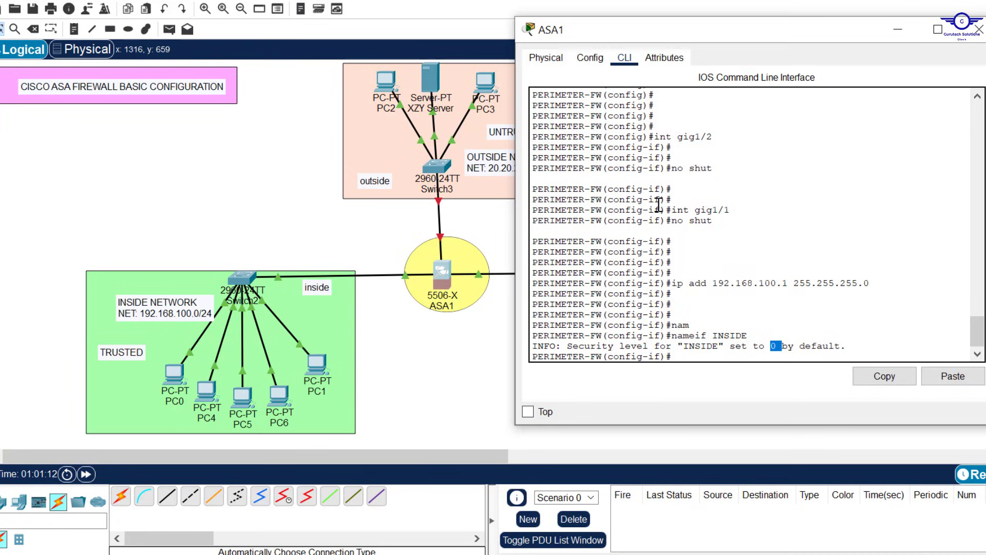
# Step: Set the INSIDE interface's security level to 100 and exit interface configuration
pyautogui.click(709, 352)
pyautogui.press('Return')
pyautogui.press('Return')
pyautogui.press('Return')
pyautogui.write('sec')
pyautogui.press('Tab')
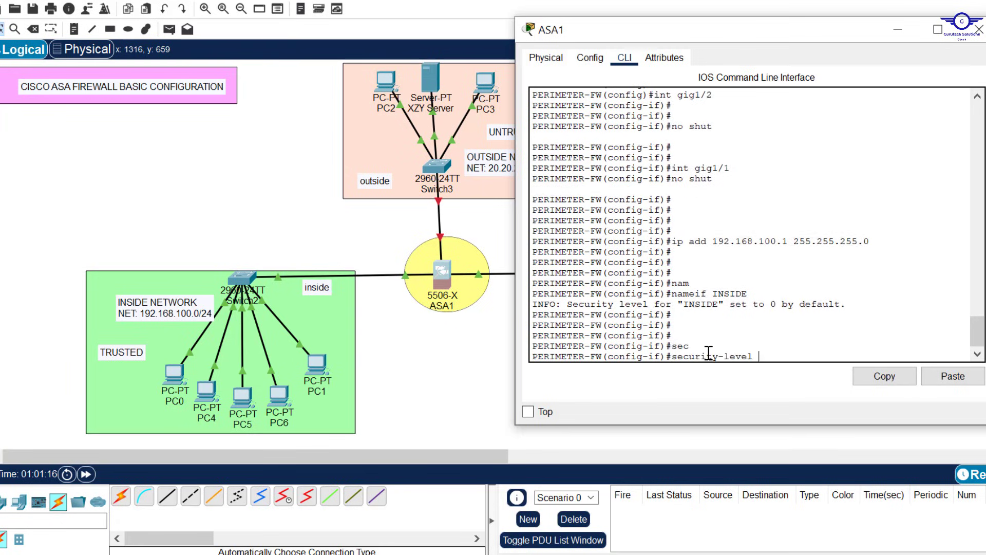
pyautogui.write('100')
pyautogui.press('Return')
pyautogui.write('exit')
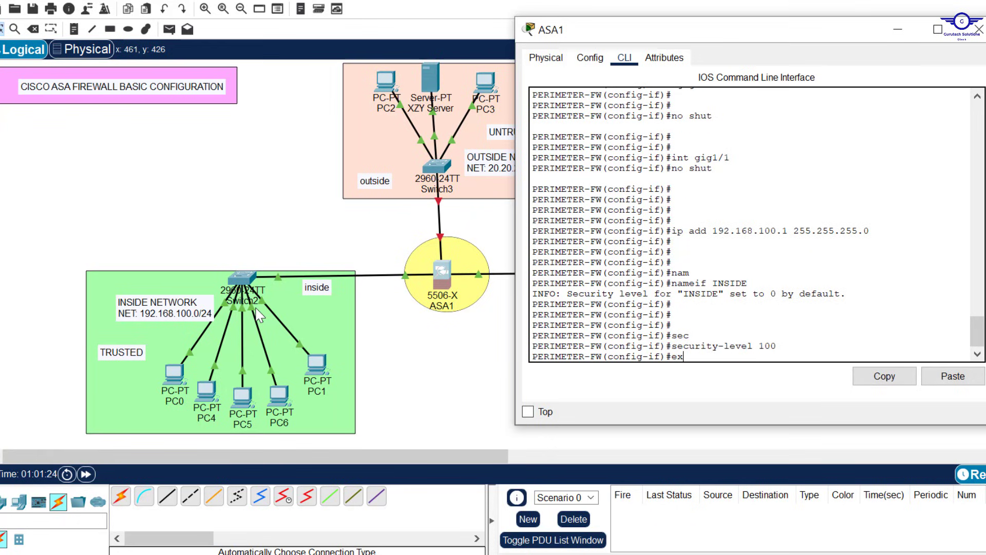
pyautogui.press('Return')
pyautogui.press('Return')
pyautogui.press('Return')
pyautogui.press('Return')
pyautogui.press('Return')
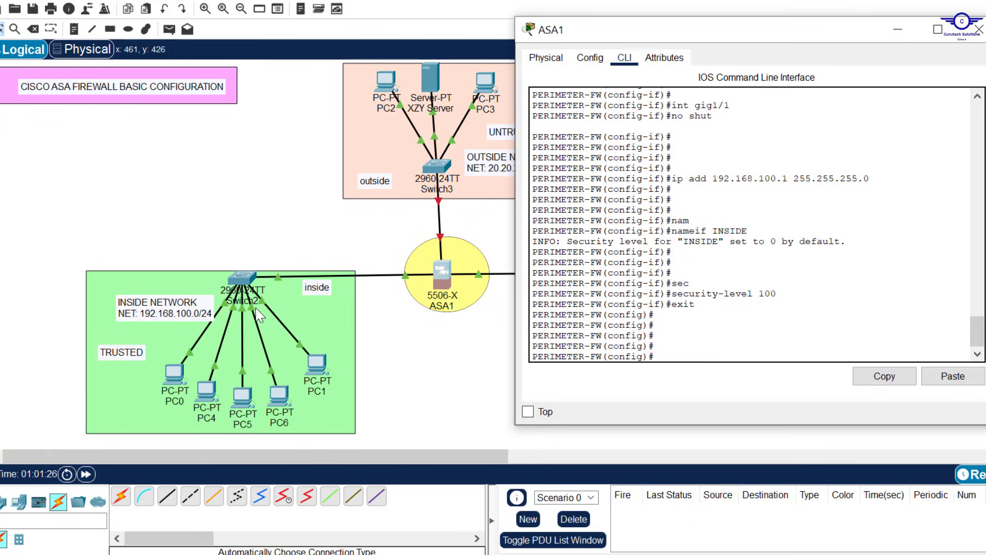
# Step: View the topology, then reopen the ASA1 console and recall earlier commands
pyautogui.click(421, 361)
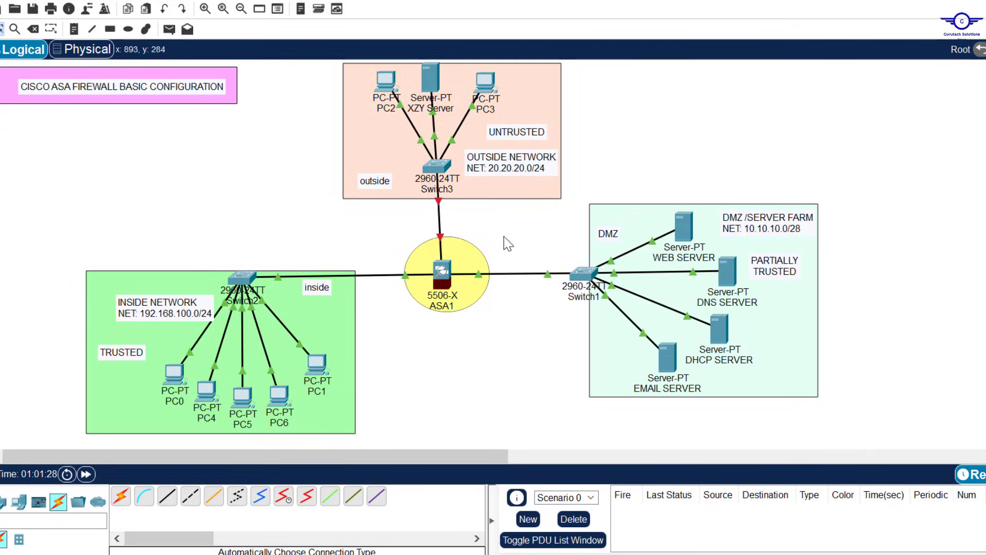
pyautogui.moveTo(479, 276)
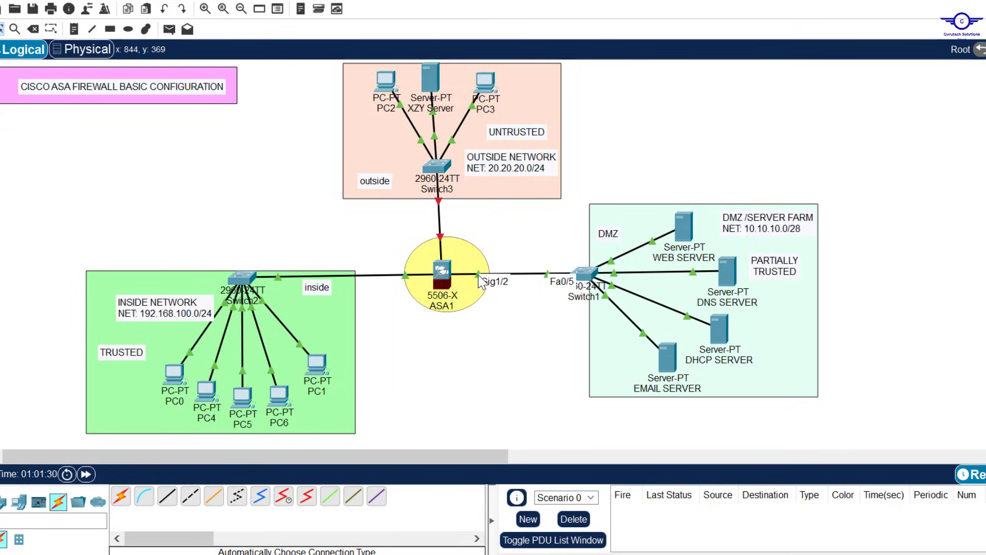
pyautogui.click(442, 273)
pyautogui.press('Up')
pyautogui.press('Up')
pyautogui.press('Up')
pyautogui.press('Up')
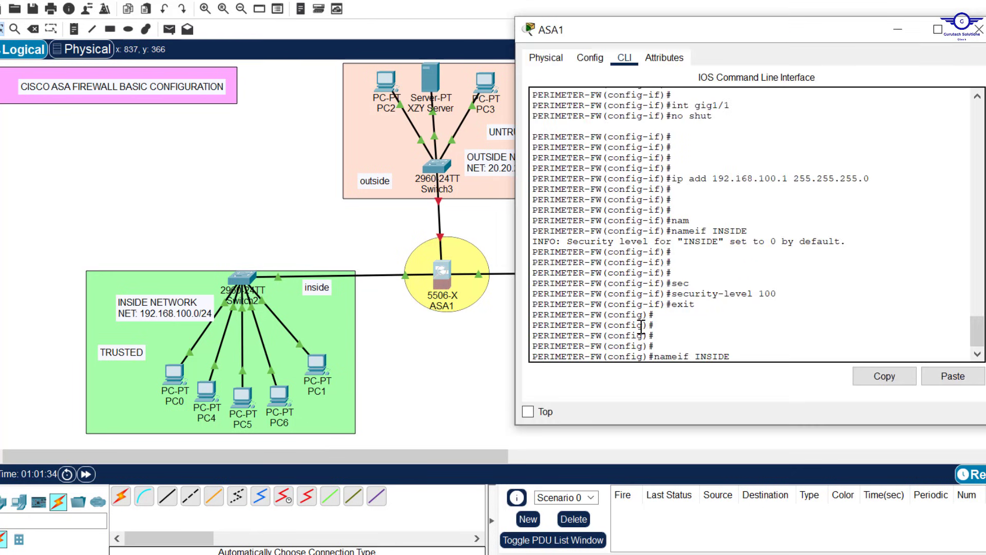
# Step: Enter interface gig1/2 and enable it with no shut
pyautogui.press('Up')
pyautogui.press('Up')
pyautogui.press('BackSpace')
pyautogui.write('2')
pyautogui.press('Return')
pyautogui.write('no')
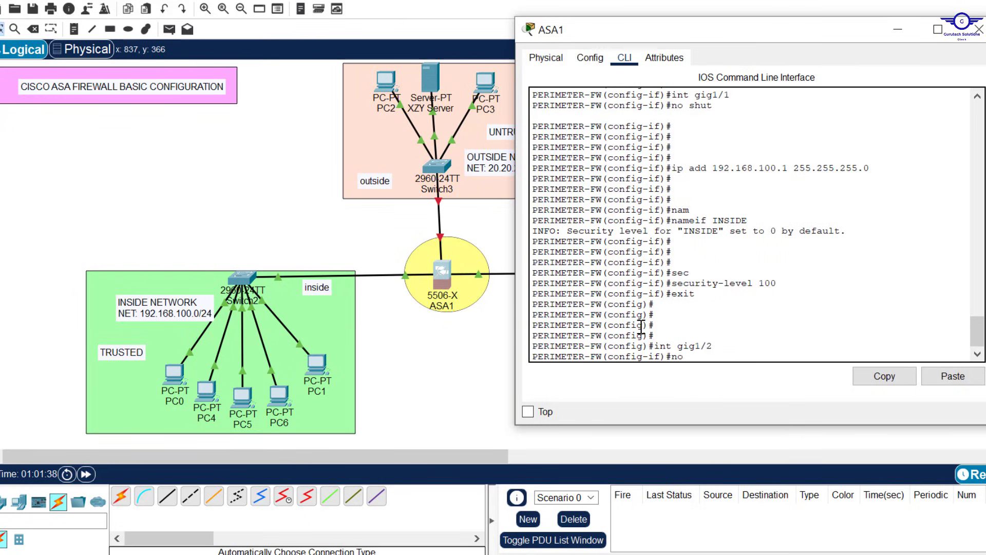
pyautogui.write(' shut')
pyautogui.press('Return')
pyautogui.press('Return')
pyautogui.press('Return')
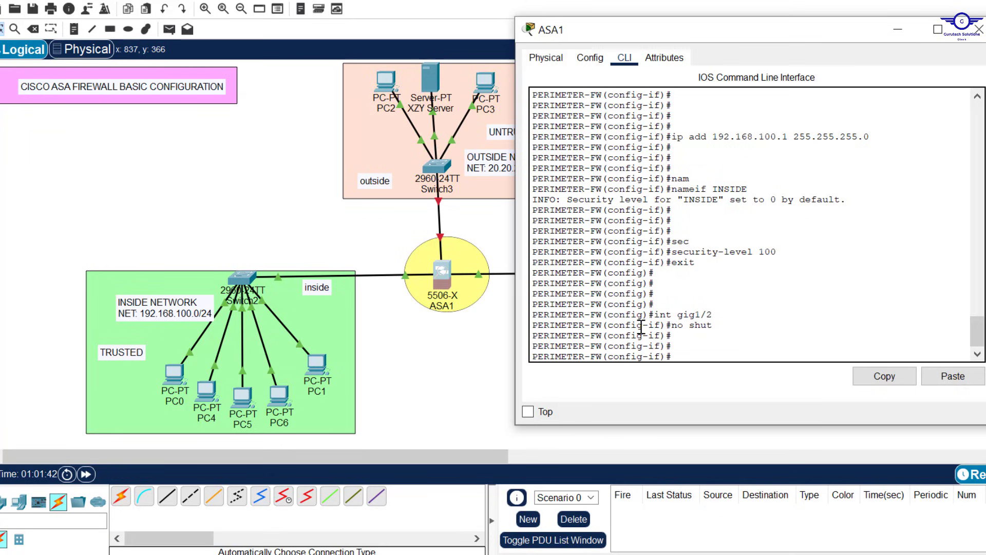
# Step: Assign gig1/2 address 10.10.10.1 255.255.255.240 and type nameif DMZ at the prompt
pyautogui.moveTo(777, 41); pyautogui.dragTo(482, 45)
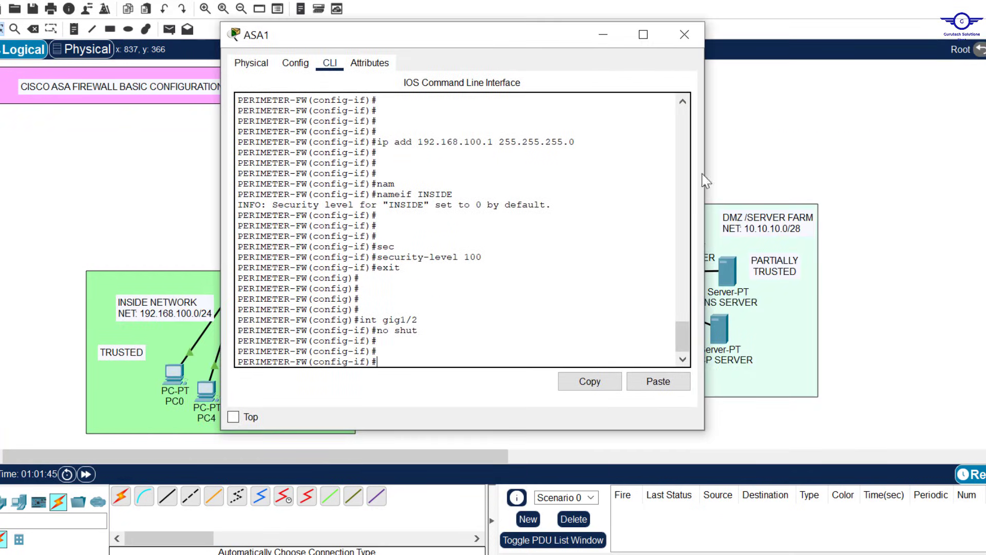
pyautogui.write('ip add 10.10.1')
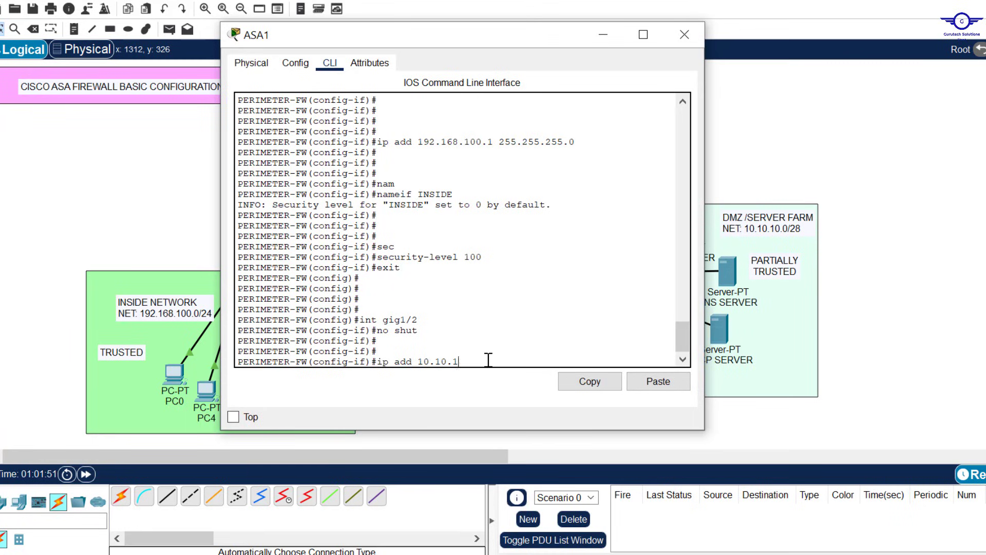
pyautogui.write('0.1 255.255.255.240')
pyautogui.press('Return')
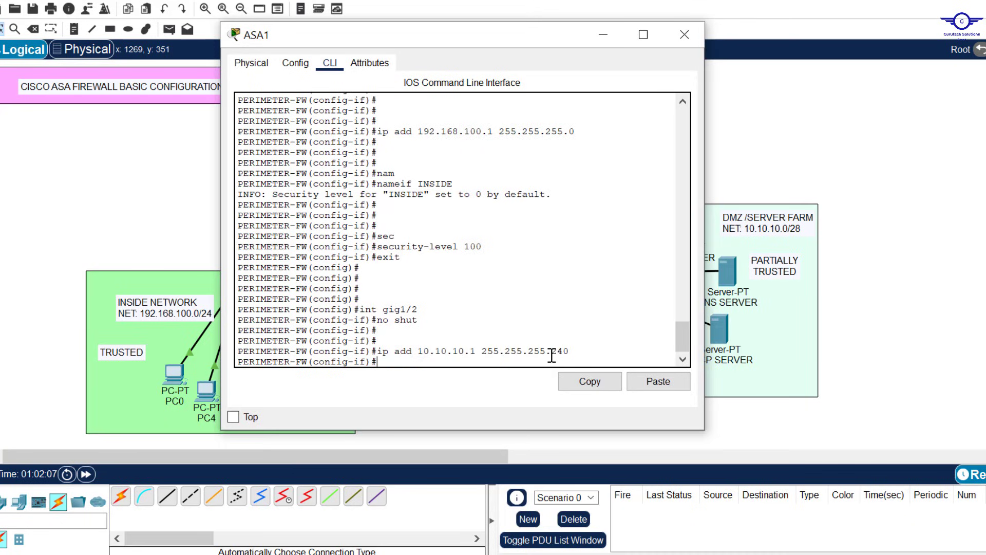
pyautogui.press('Return')
pyautogui.press('Return')
pyautogui.press('Return')
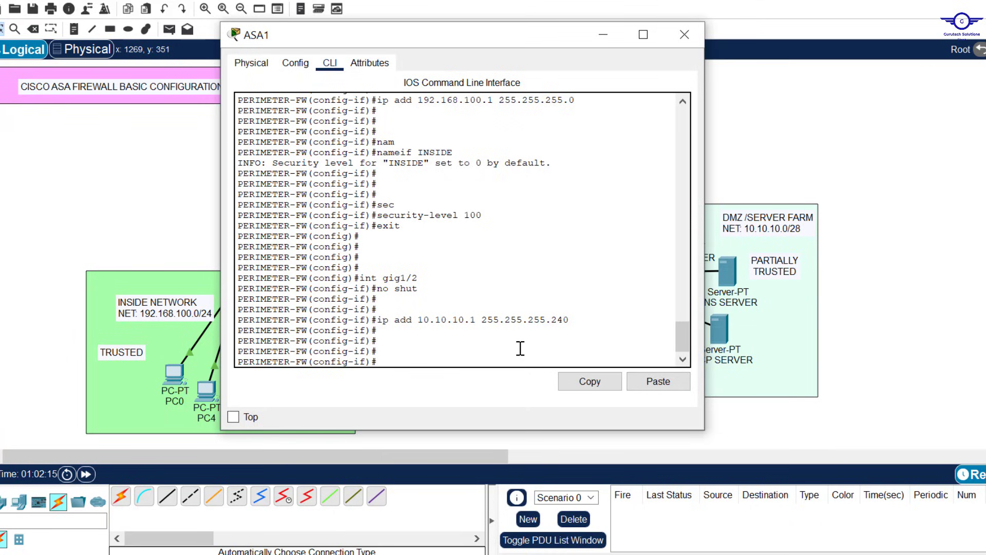
pyautogui.write('nam')
pyautogui.press('Tab')
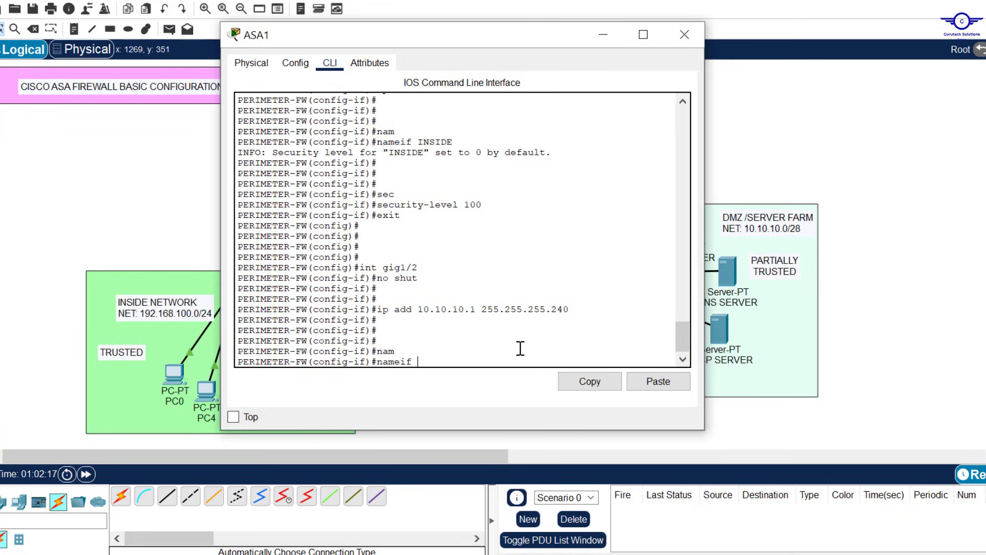
pyautogui.press('capslock')
pyautogui.write('DMZ')
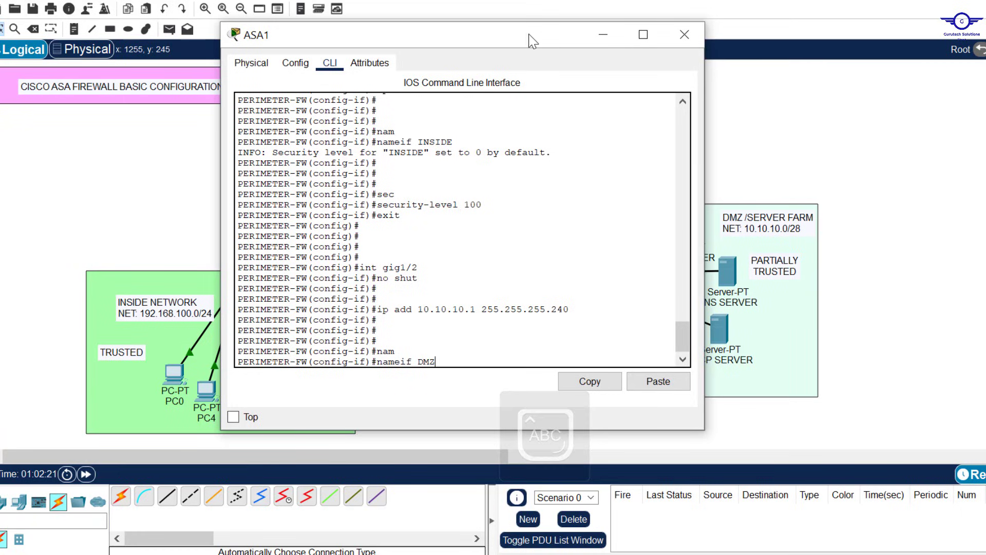
pyautogui.moveTo(524, 40); pyautogui.dragTo(532, 377)
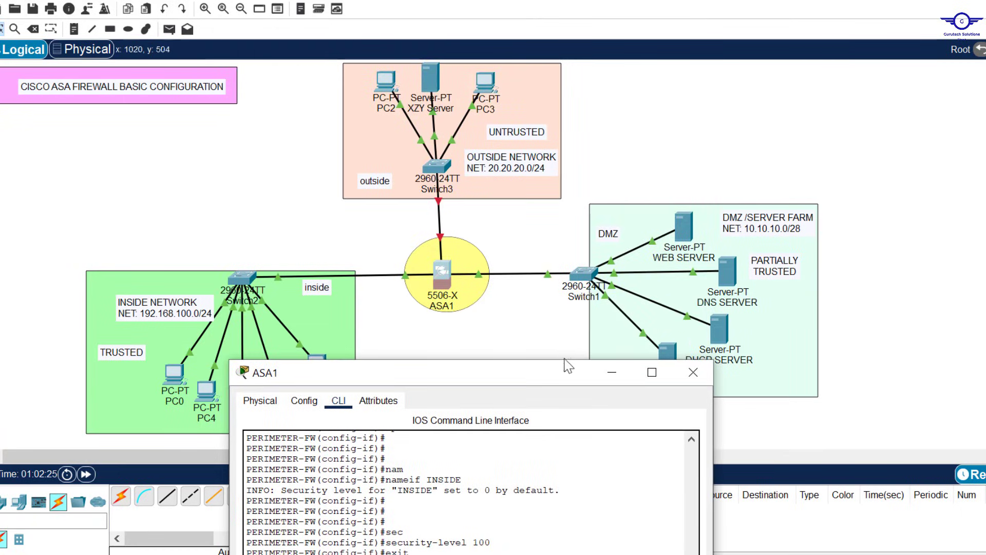
# Step: Apply the DMZ name to gig1/2, noting its default security level 0
pyautogui.moveTo(542, 369); pyautogui.dragTo(544, 100)
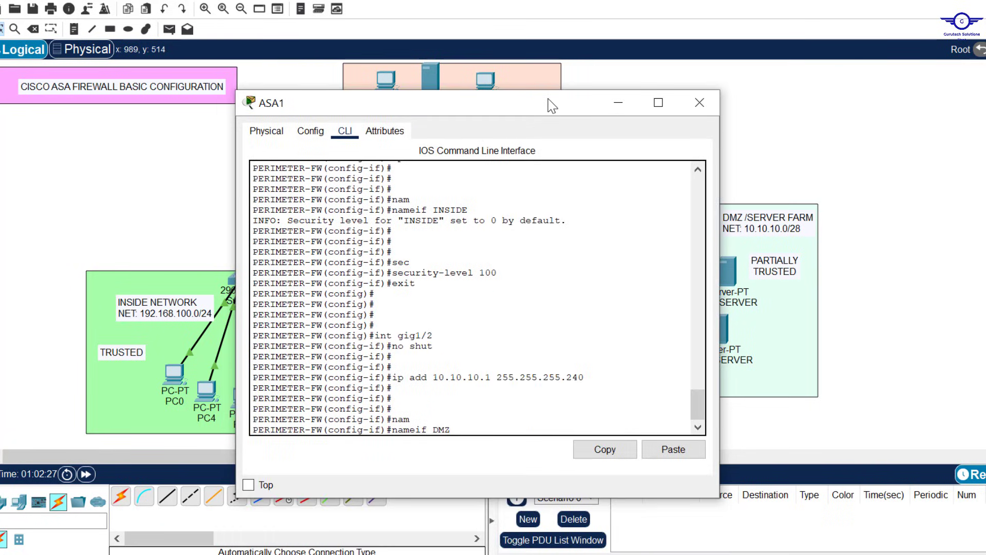
pyautogui.press('Return')
pyautogui.press('Return')
pyautogui.press('Return')
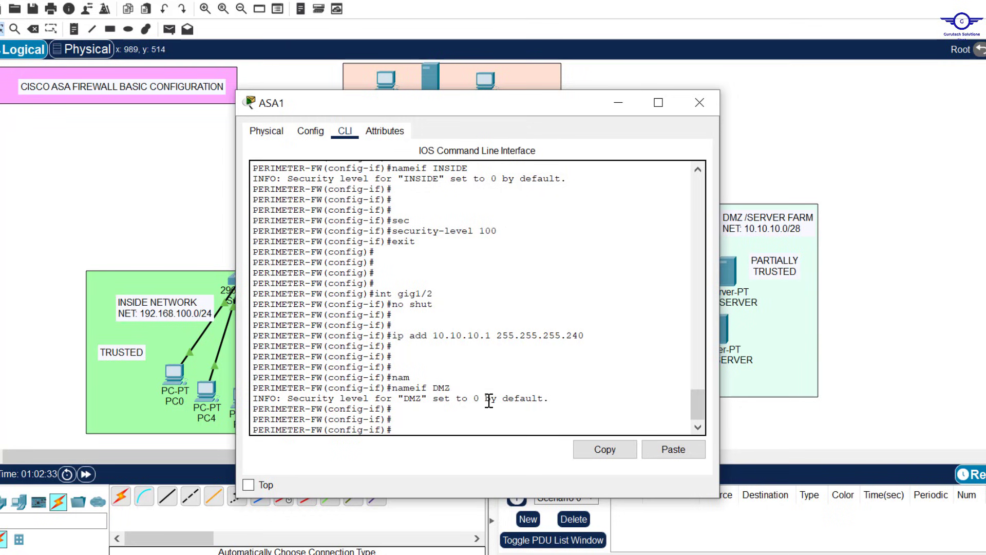
pyautogui.moveTo(485, 398); pyautogui.dragTo(475, 399)
pyautogui.click(435, 412)
pyautogui.click(410, 420)
# Step: Set the DMZ security level to 70, exit interface mode, and close the ASA1 console
pyautogui.write('sEC')
pyautogui.press('Tab')
pyautogui.press('capslock')
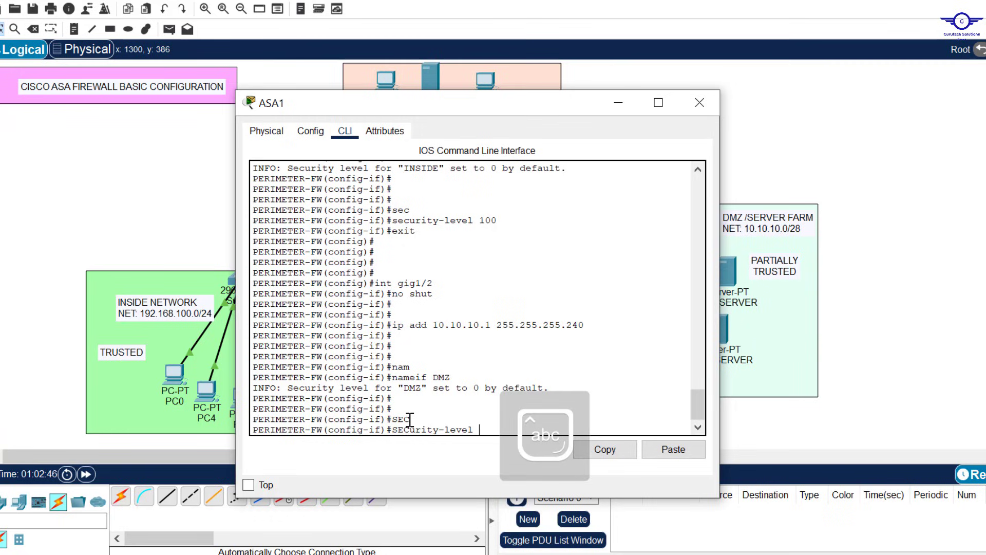
pyautogui.write('70')
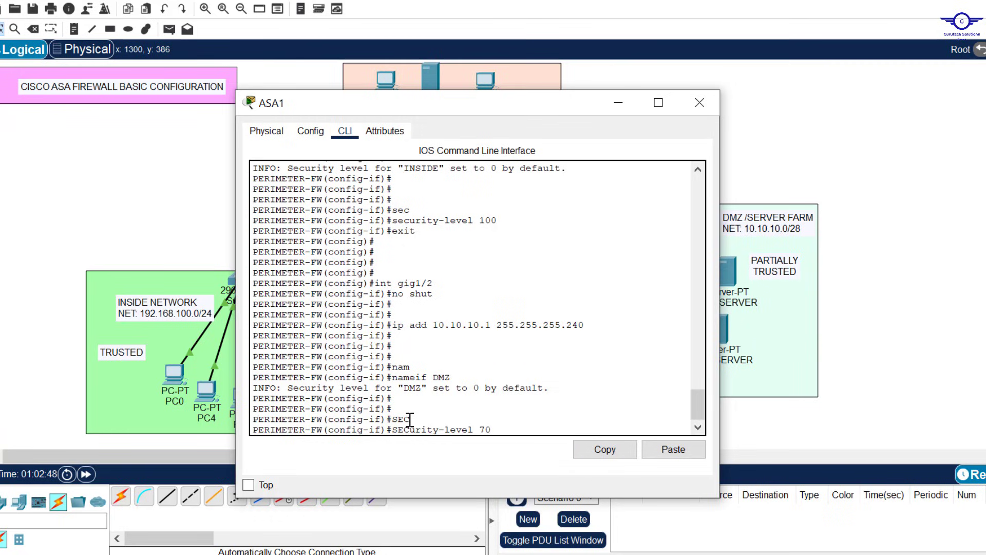
pyautogui.press('Return')
pyautogui.write('exit')
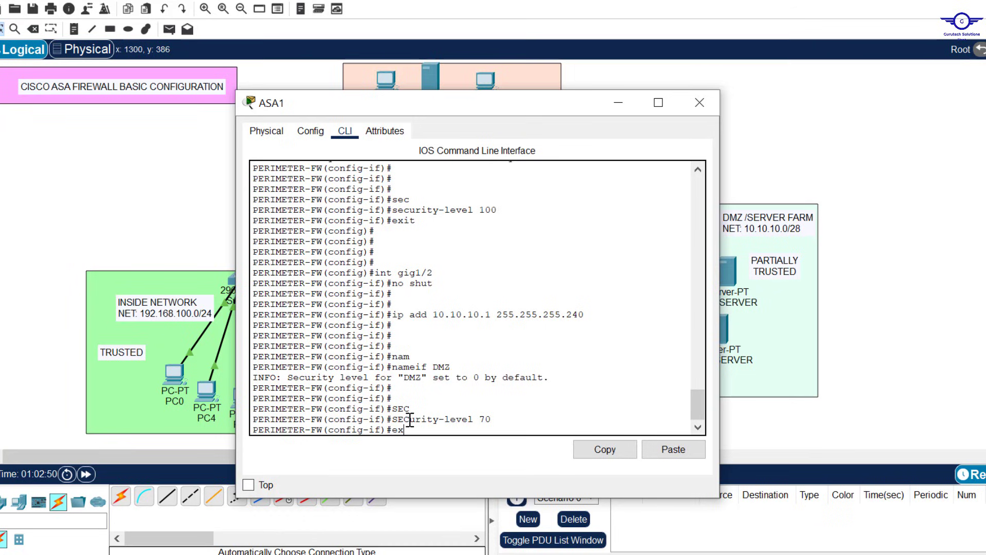
pyautogui.press('Return')
pyautogui.press('Return')
pyautogui.press('Return')
pyautogui.press('Return')
pyautogui.press('Return')
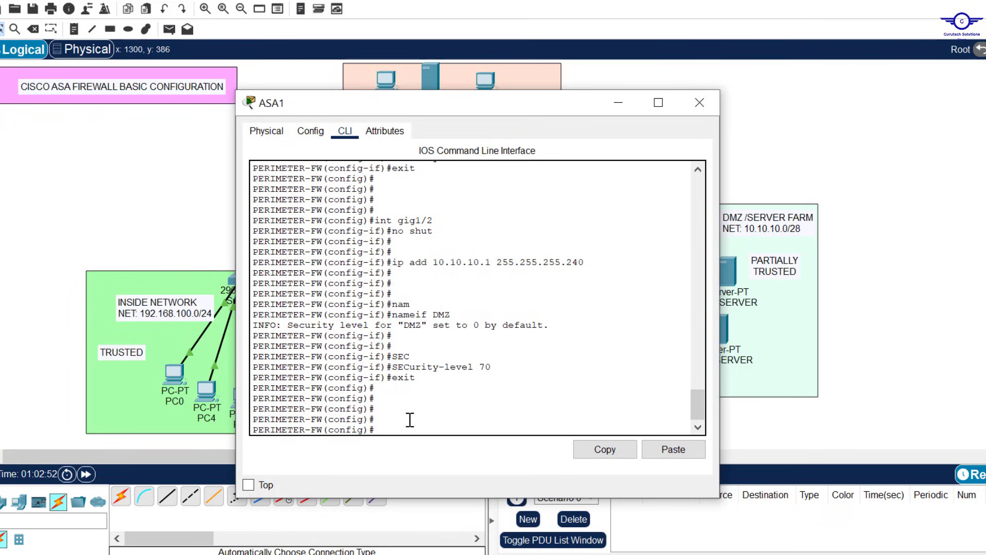
pyautogui.click(619, 105)
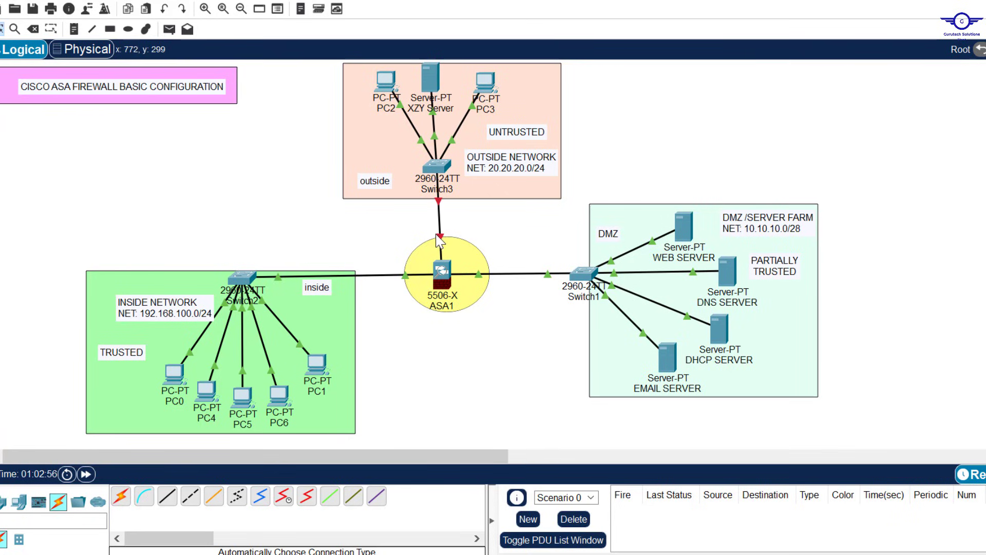
# Step: Reopen the ASA1 console, enter interface gig1/3 and enable it with no shut
pyautogui.moveTo(441, 238)
pyautogui.click(444, 272)
pyautogui.moveTo(537, 108); pyautogui.dragTo(809, 95)
pyautogui.press('Up')
pyautogui.press('Up')
pyautogui.press('Up')
pyautogui.press('Up')
pyautogui.press('Up')
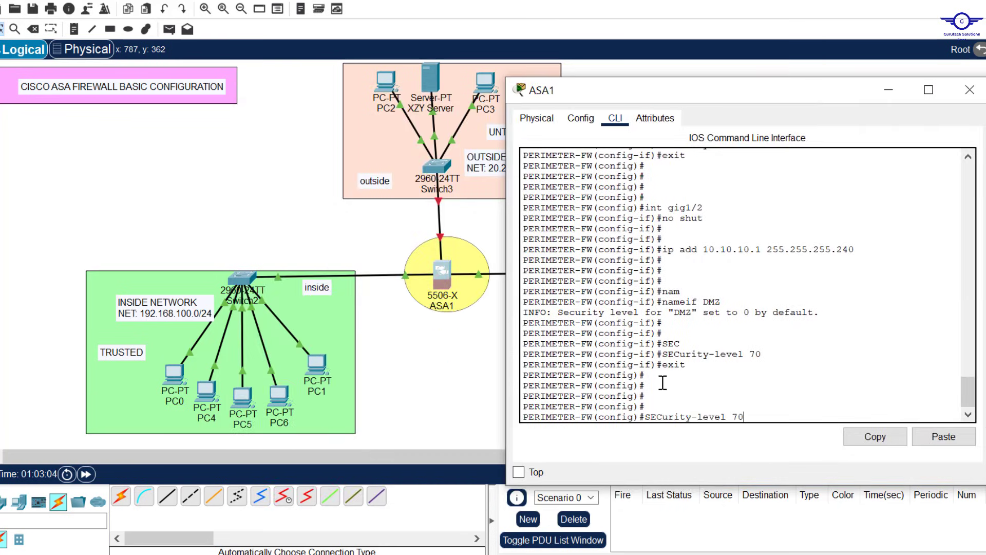
pyautogui.press('Up')
pyautogui.write('3')
pyautogui.press('Return')
pyautogui.press('Return')
pyautogui.write('no s')
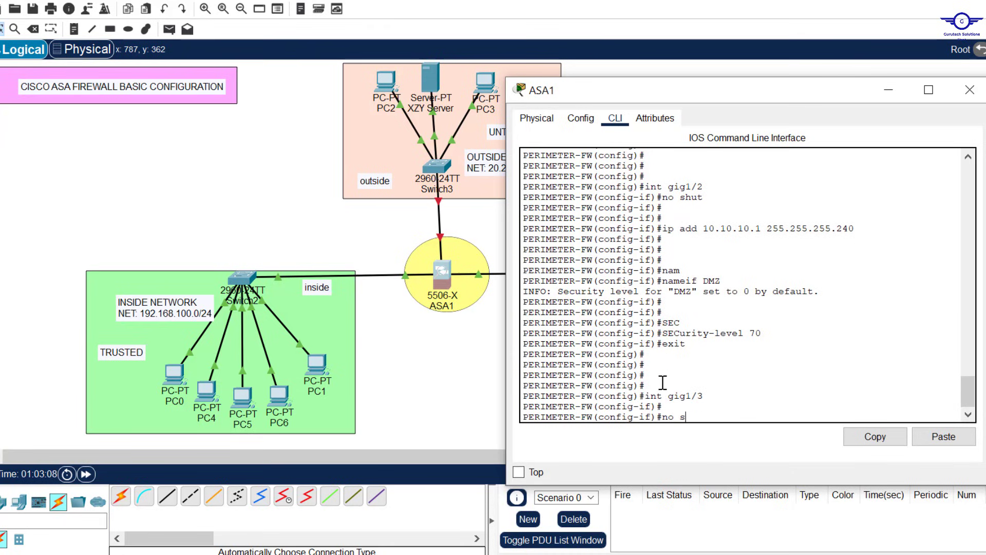
pyautogui.write('hut')
pyautogui.press('Return')
pyautogui.press('Return')
pyautogui.press('Return')
pyautogui.press('Return')
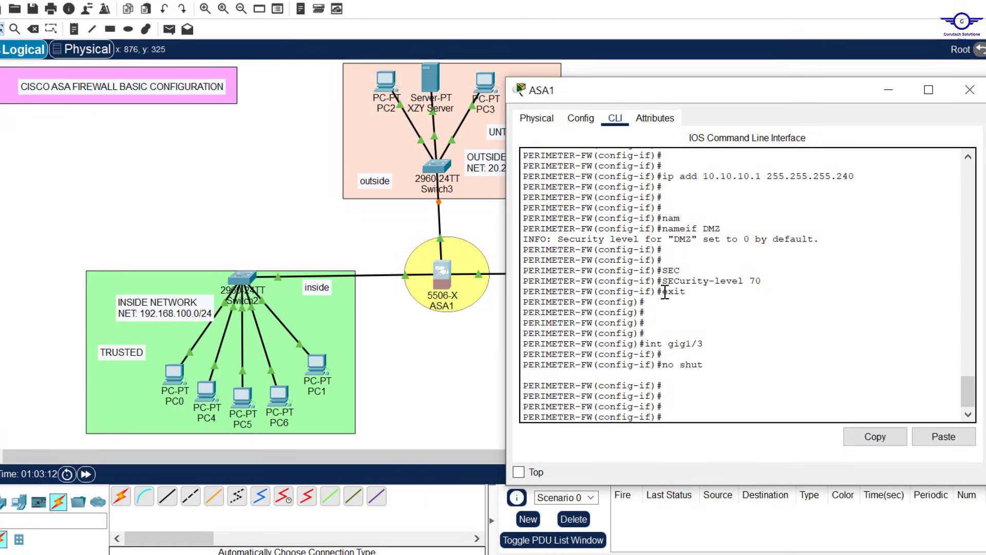
# Step: Give gig1/3 address 20.20.20.1 255.255.255.0 and nameif OUTSIDE
pyautogui.write('ip add')
pyautogui.moveTo(697, 104); pyautogui.dragTo(759, 101)
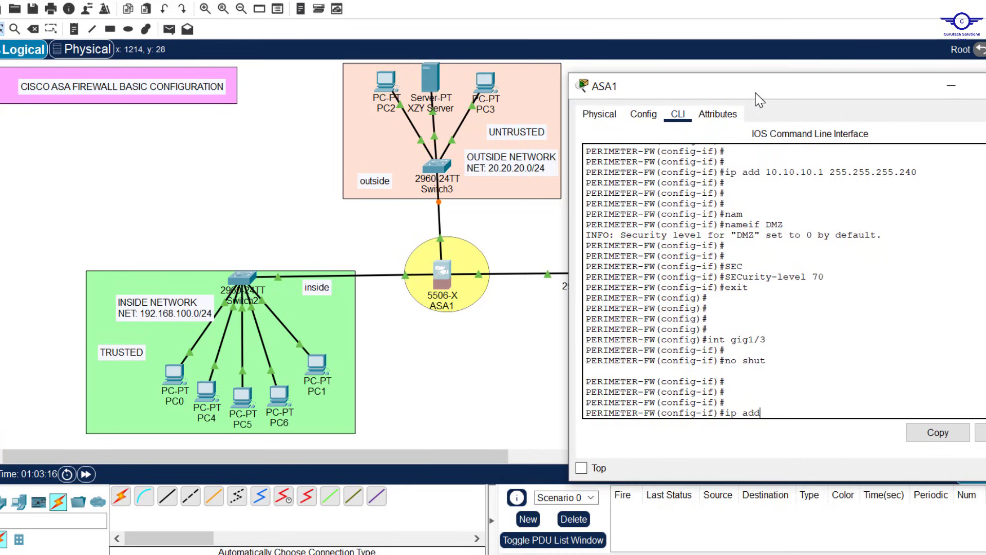
pyautogui.write('20.20.20.1 255.255.255.')
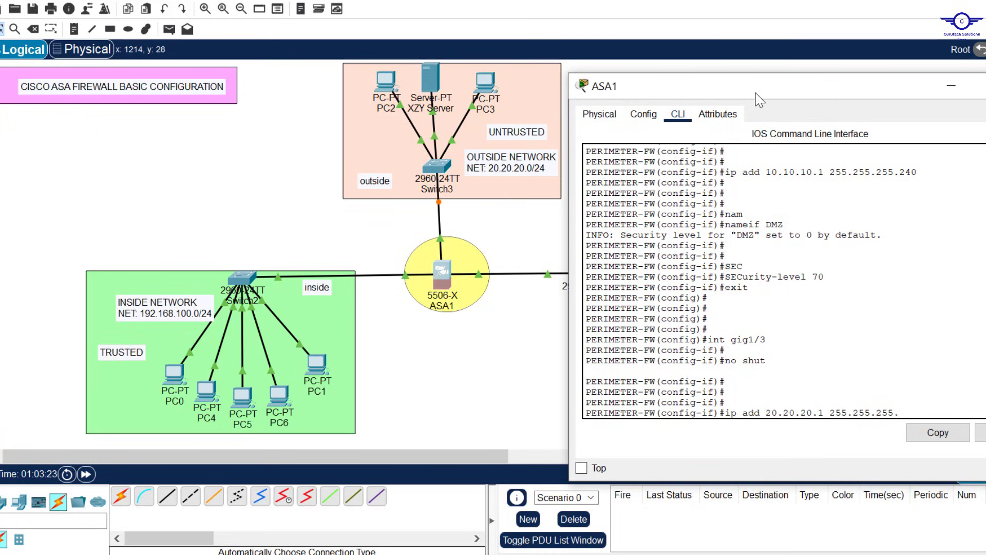
pyautogui.write('0')
pyautogui.press('Return')
pyautogui.press('Return')
pyautogui.press('Return')
pyautogui.press('Return')
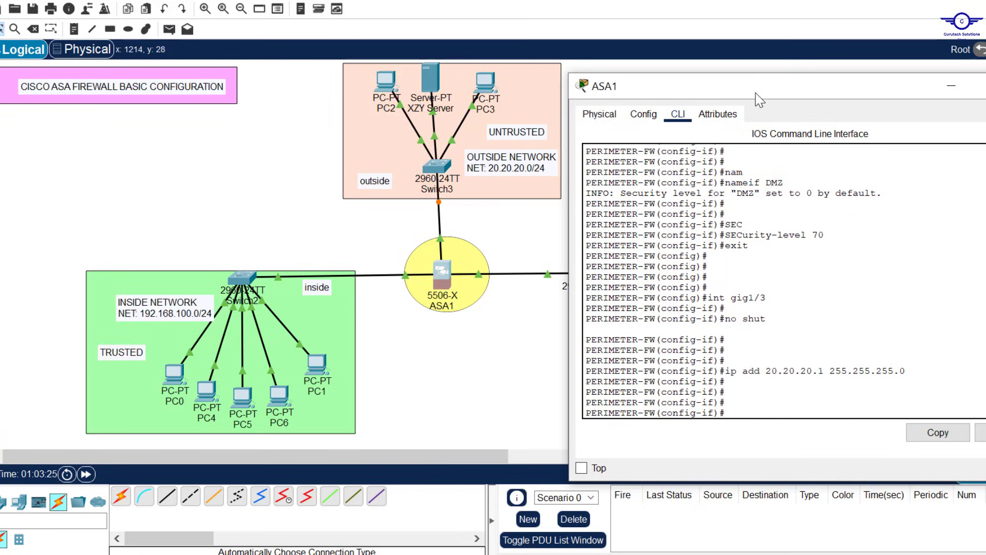
pyautogui.write('nam')
pyautogui.press('Tab')
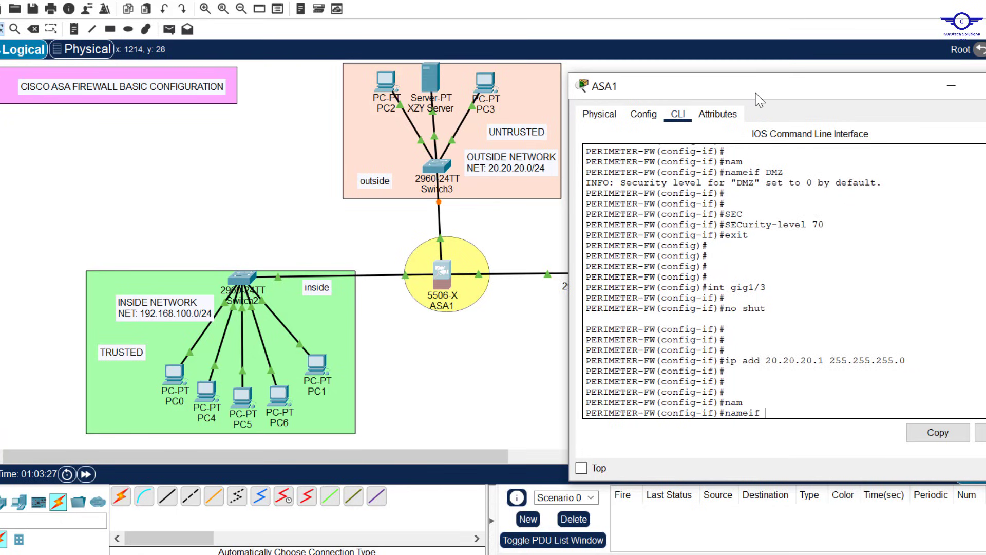
pyautogui.press('capslock')
pyautogui.write('OUT')
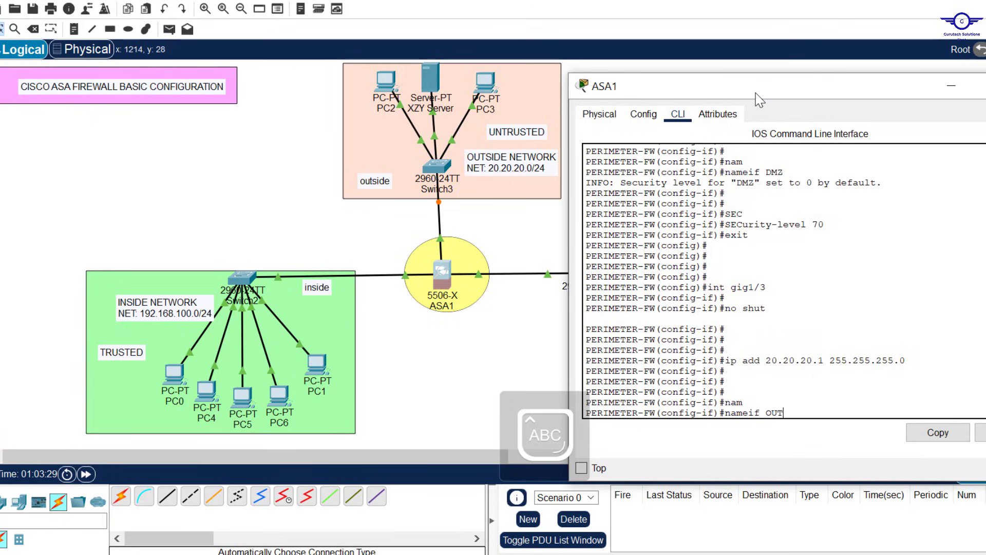
pyautogui.write('SIDE')
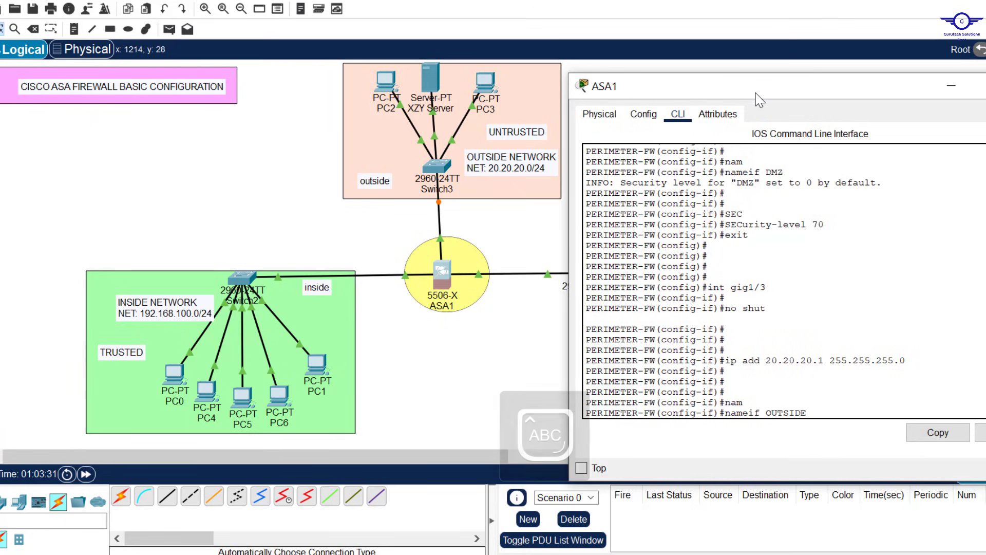
pyautogui.press('Return')
pyautogui.press('Return')
pyautogui.press('Return')
pyautogui.press('Return')
# Step: Set the OUTSIDE security level to 0, exit interface mode, and switch to the guide
pyautogui.write('SEC')
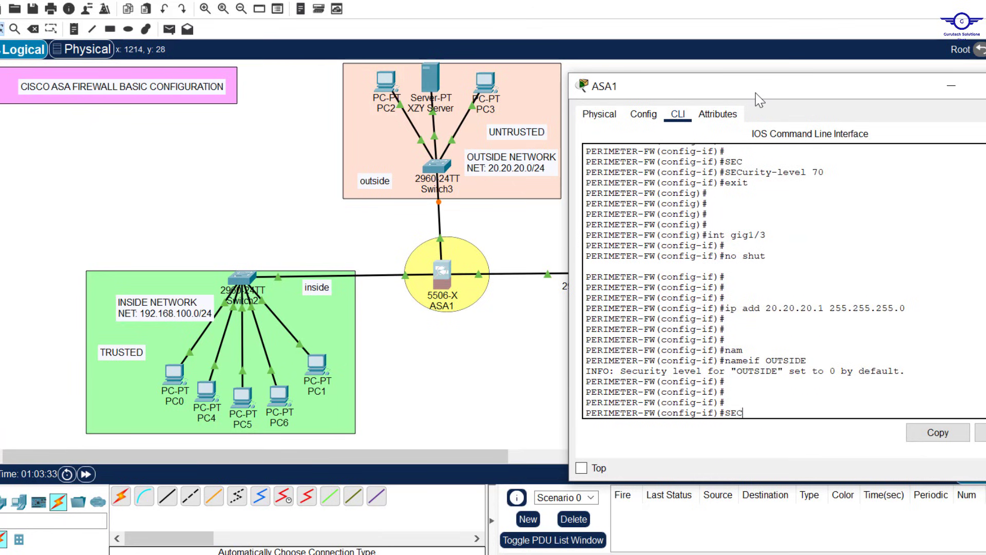
pyautogui.press('Tab')
pyautogui.write('0')
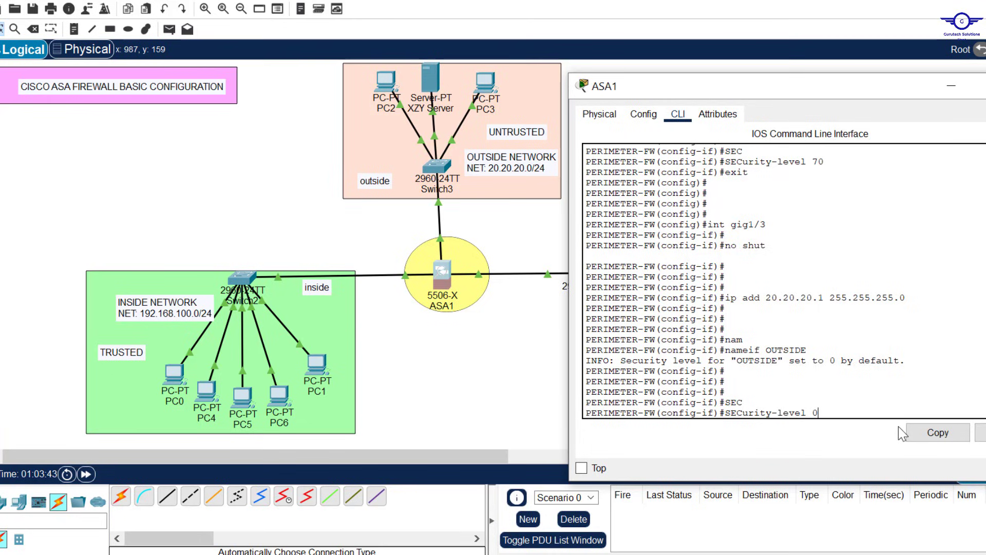
pyautogui.press('Return')
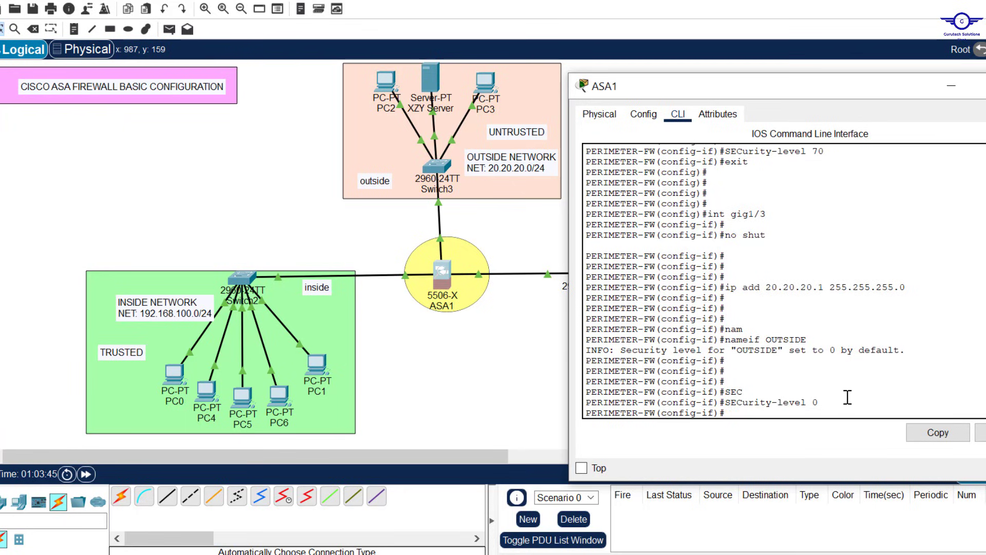
pyautogui.write('EXIT')
pyautogui.press('Return')
pyautogui.press('Return')
pyautogui.press('Return')
pyautogui.press('Return')
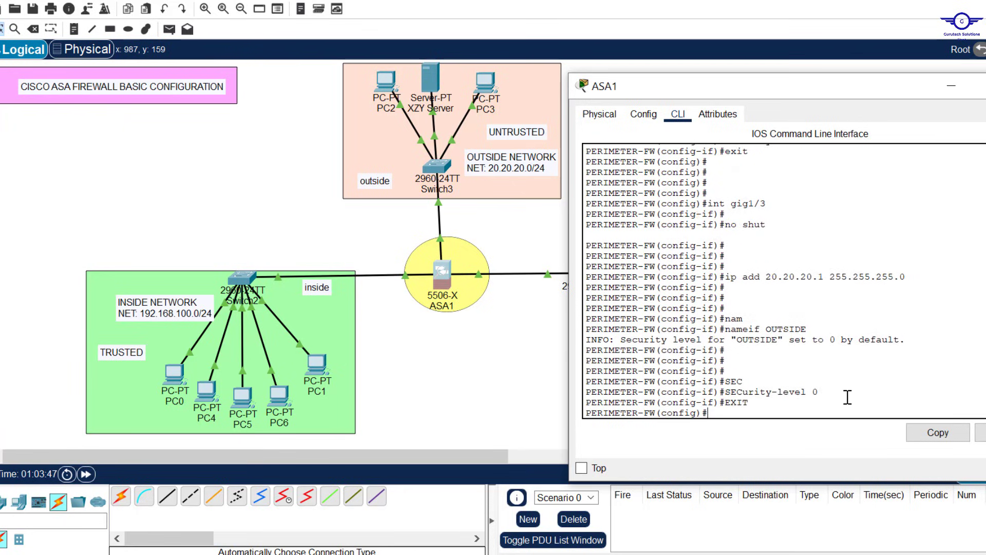
pyautogui.hotkey('alt', 'Tab')
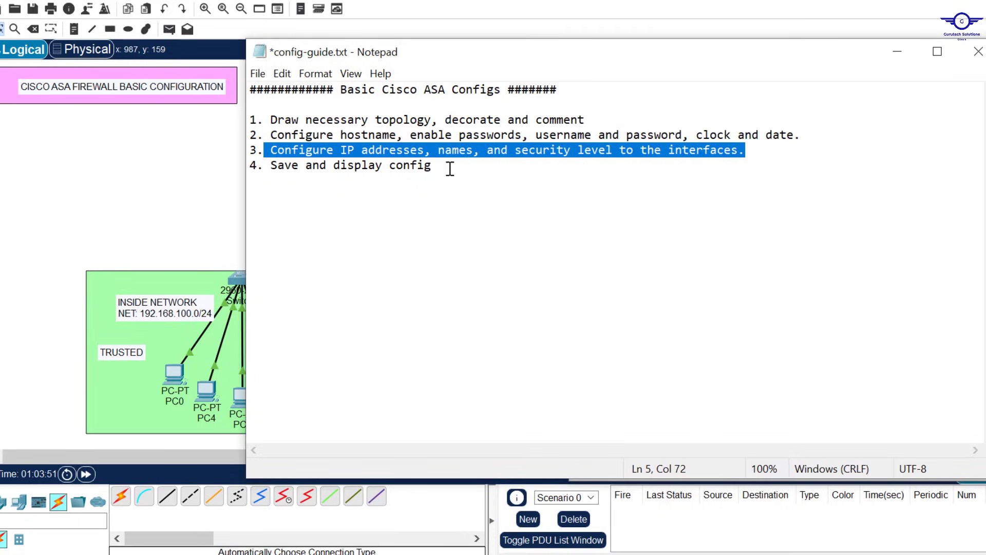
# Step: Highlight step 4, Save and display config, in the guide and minimize Notepad
pyautogui.click(464, 169)
pyautogui.moveTo(463, 169); pyautogui.dragTo(281, 168)
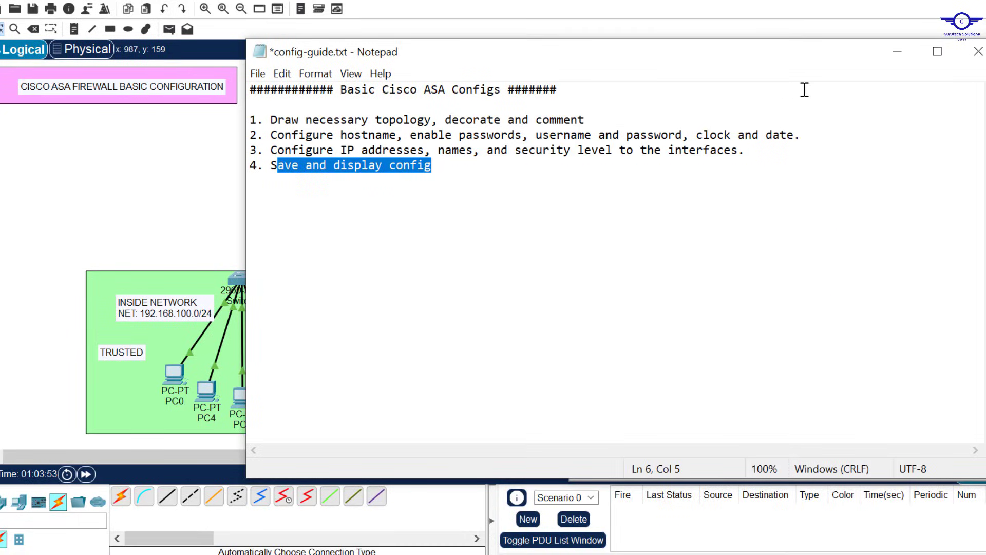
pyautogui.click(898, 52)
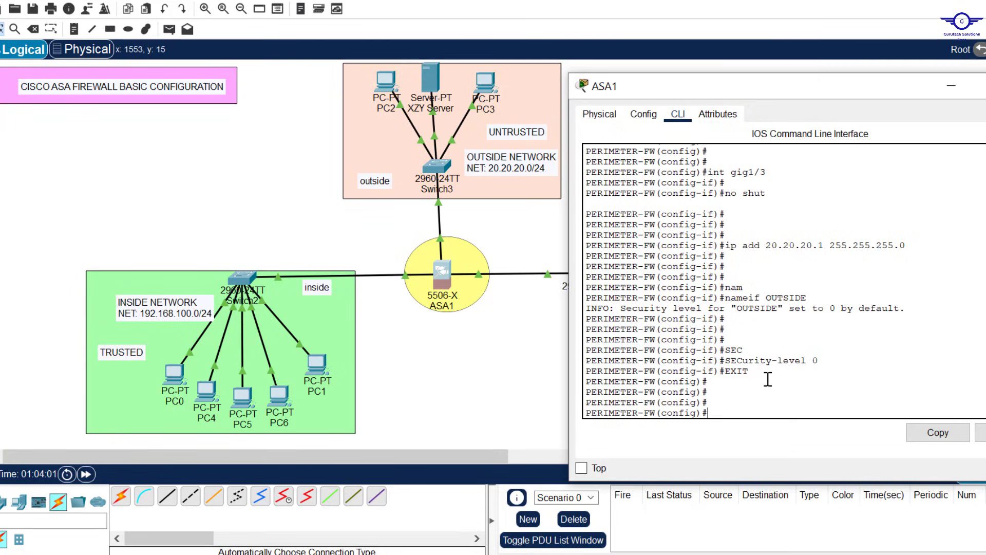
# Step: Save the running configuration to startup with write memory
pyautogui.press('capslock')
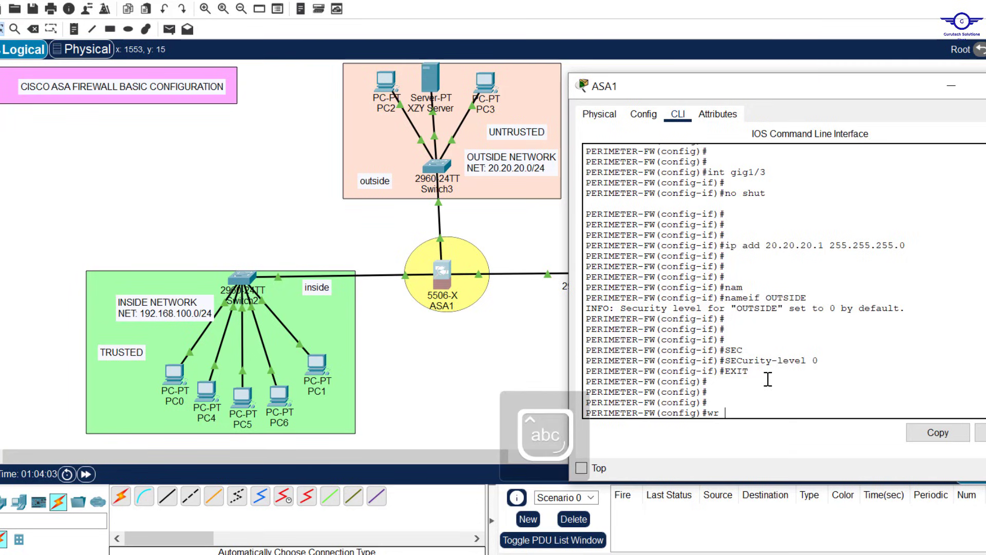
pyautogui.write('mem')
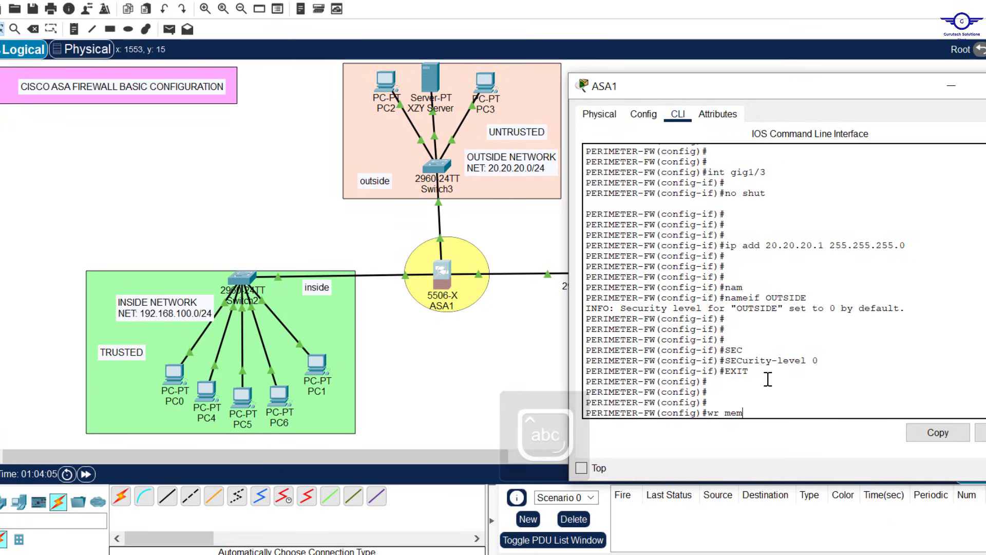
pyautogui.press('Return')
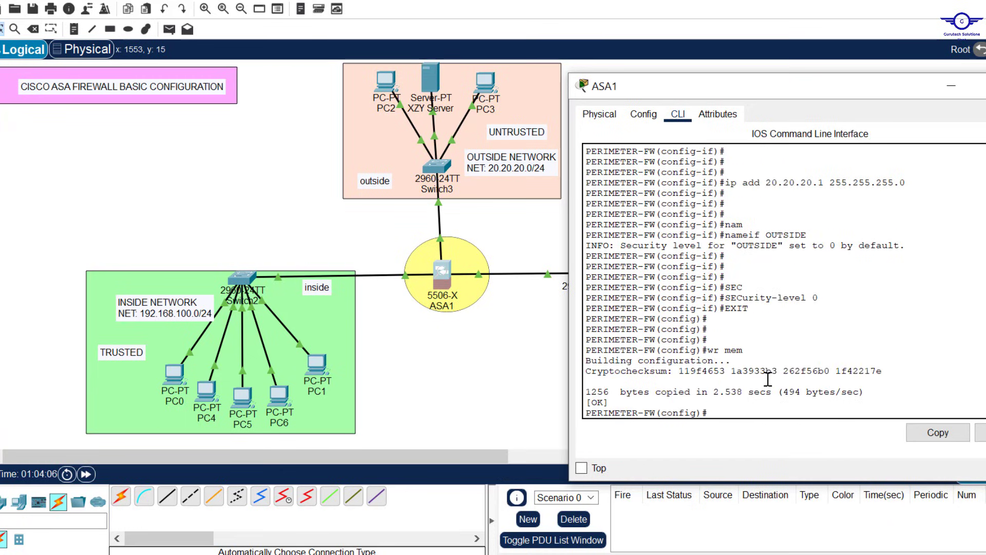
pyautogui.write('writ')
pyautogui.press('Tab')
pyautogui.write('e')
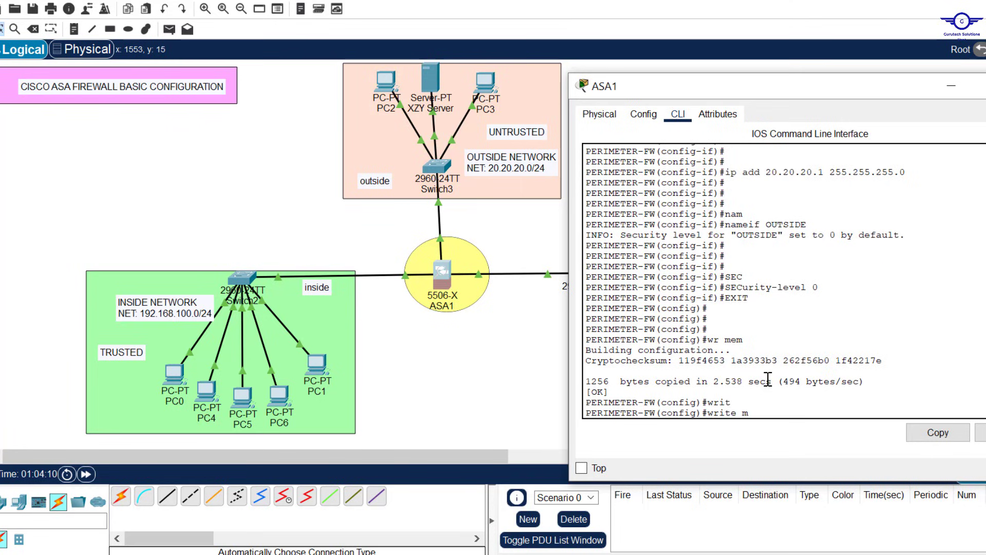
pyautogui.write(' m')
pyautogui.press('Tab')
pyautogui.press('BackSpace')
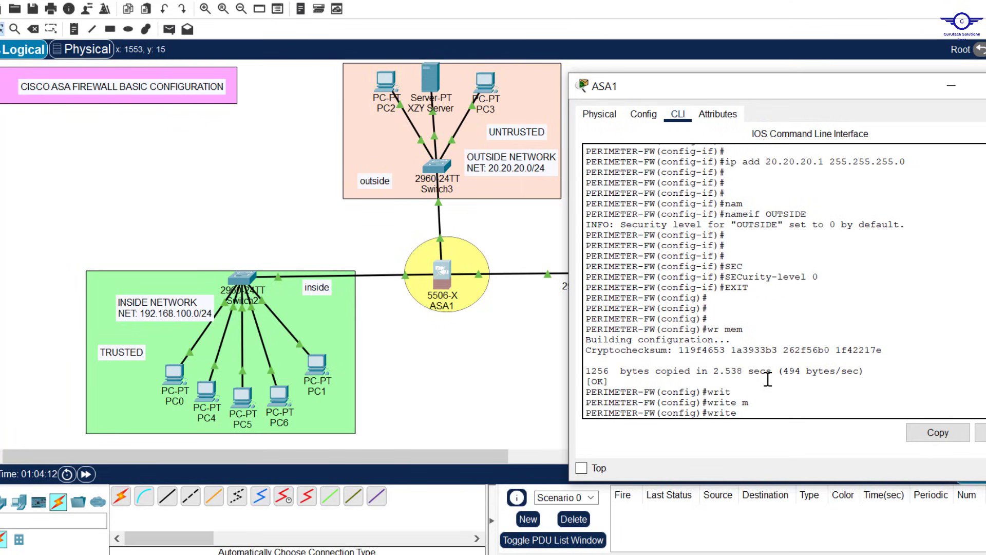
pyautogui.write('memory')
pyautogui.press('Return')
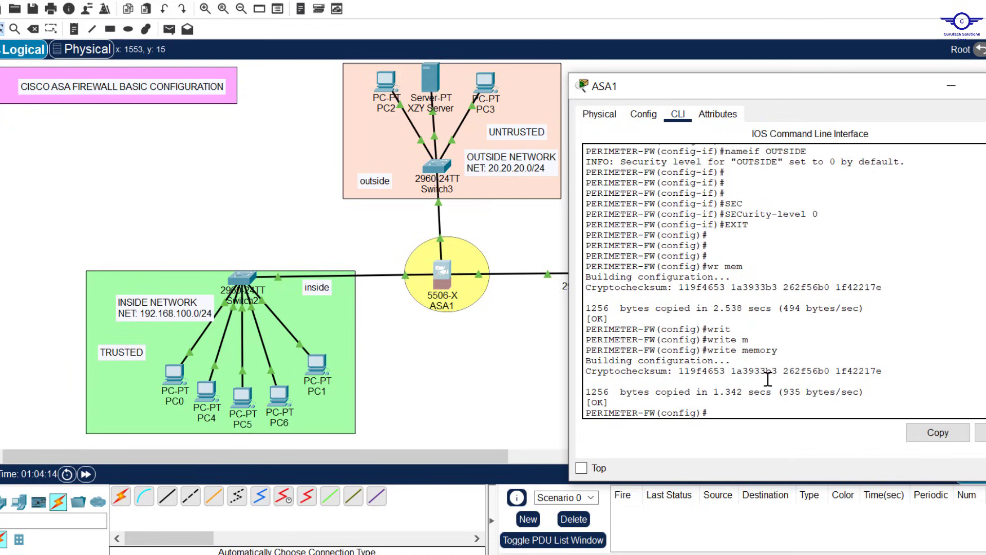
pyautogui.press('Return')
pyautogui.press('Return')
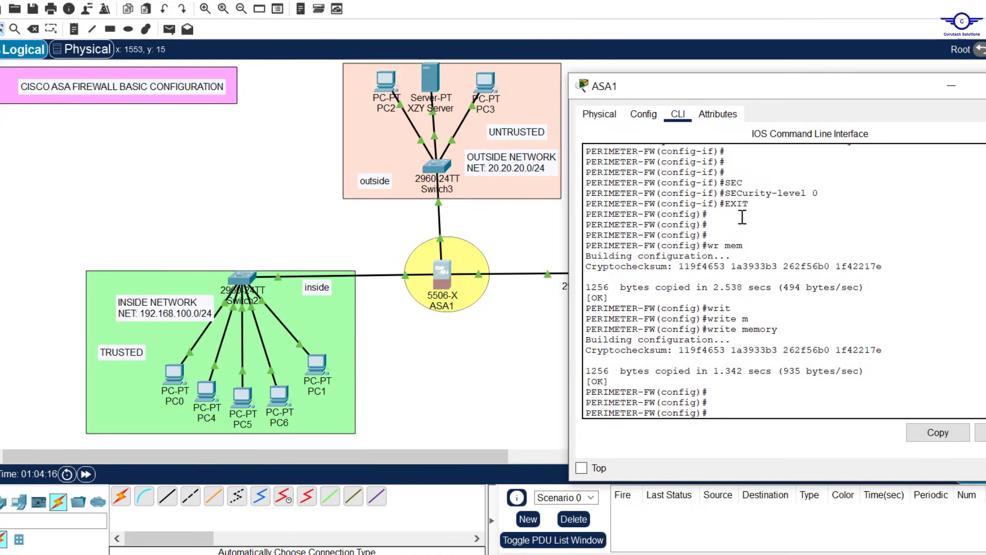
# Step: Save again with wr mem and display the startup configuration with sh start
pyautogui.click(751, 248)
pyautogui.write('wr mem')
pyautogui.press('Return')
pyautogui.press('Return')
pyautogui.press('Return')
pyautogui.press('Return')
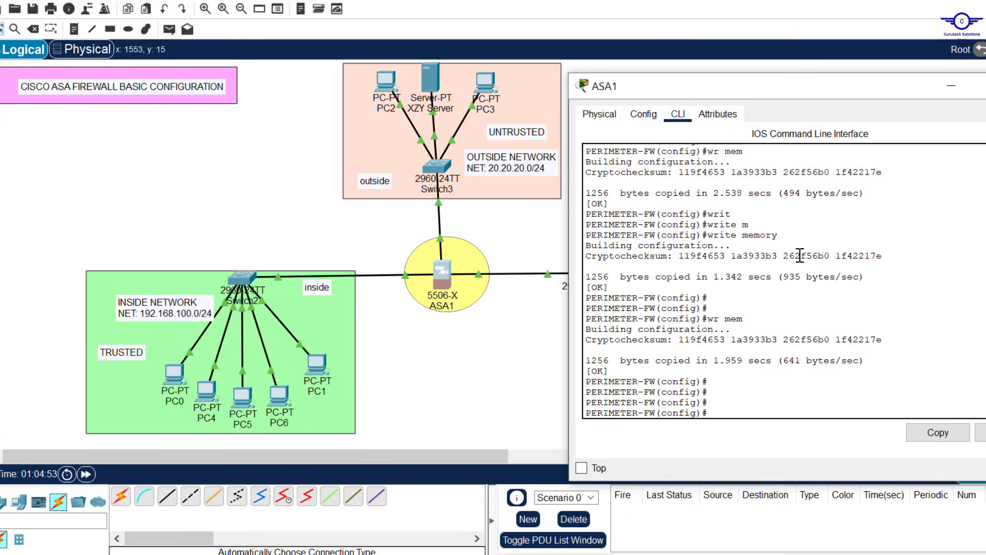
pyautogui.write('sh start')
pyautogui.press('Return')
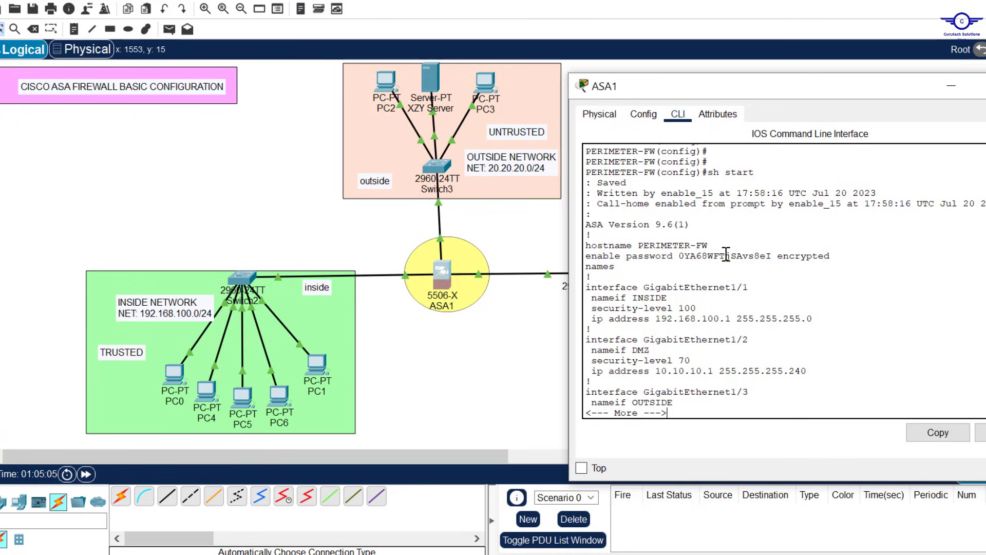
# Step: Highlight the hostname PERIMETER-FW, enable password, and GigabitEthernet1/1 INSIDE, security-level 100 and mask lines
pyautogui.moveTo(713, 238)
pyautogui.mouseDown()
pyautogui.moveTo(668, 242)
pyautogui.moveTo(708, 245)
pyautogui.mouseUp()
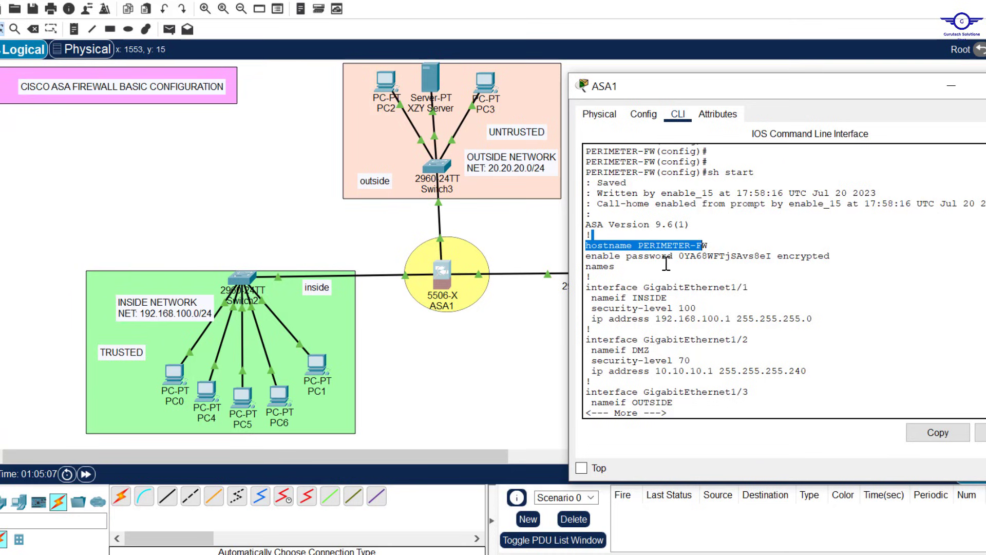
pyautogui.click(644, 255)
pyautogui.moveTo(627, 255); pyautogui.dragTo(675, 251)
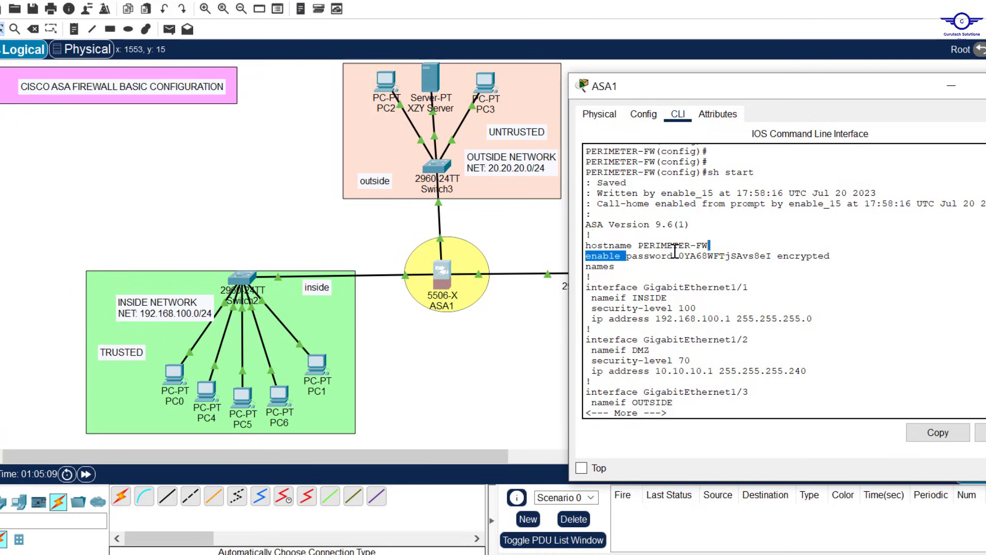
pyautogui.moveTo(830, 256); pyautogui.dragTo(679, 255)
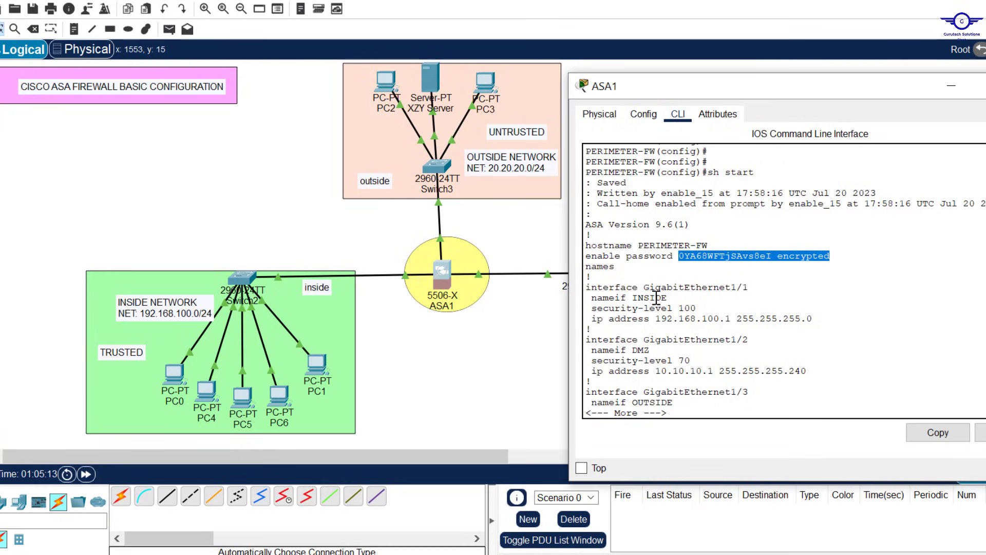
pyautogui.moveTo(759, 287); pyautogui.dragTo(731, 286)
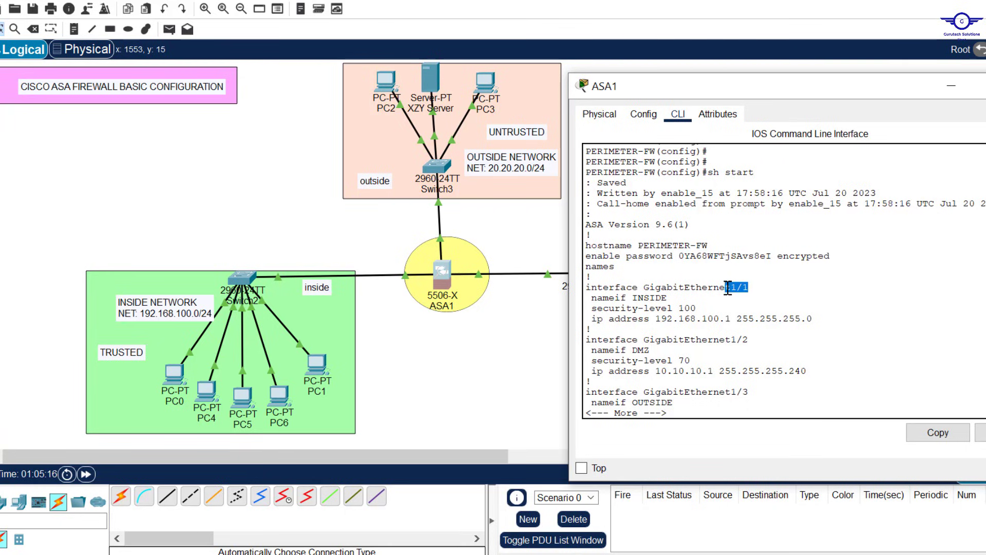
pyautogui.click(664, 302)
pyautogui.moveTo(664, 302); pyautogui.dragTo(638, 298)
pyautogui.moveTo(706, 307); pyautogui.dragTo(679, 307)
pyautogui.moveTo(812, 318); pyautogui.dragTo(731, 321)
# Step: Scroll and page further through the startup configuration listing
pyautogui.scroll(-2, 731, 322)
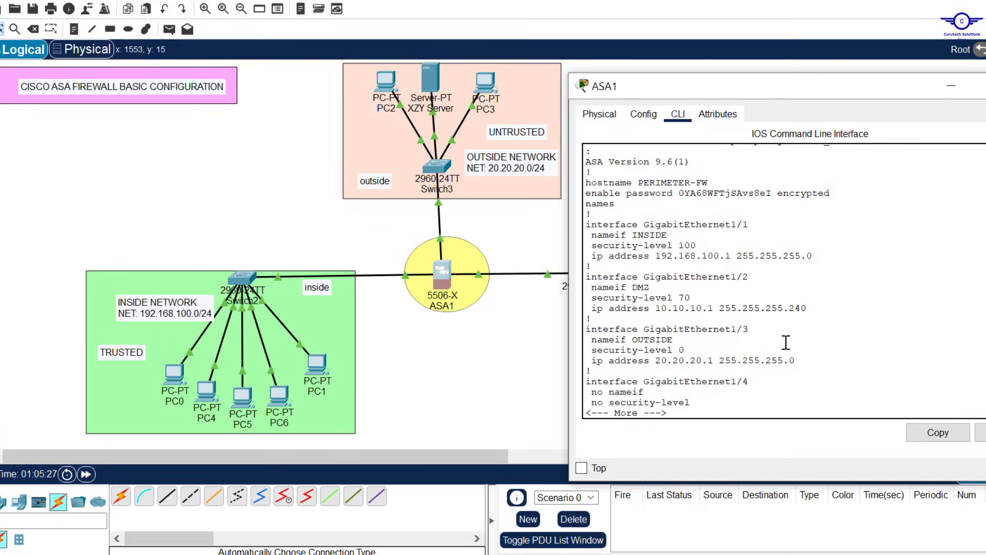
pyautogui.scroll(-10, 786, 342)
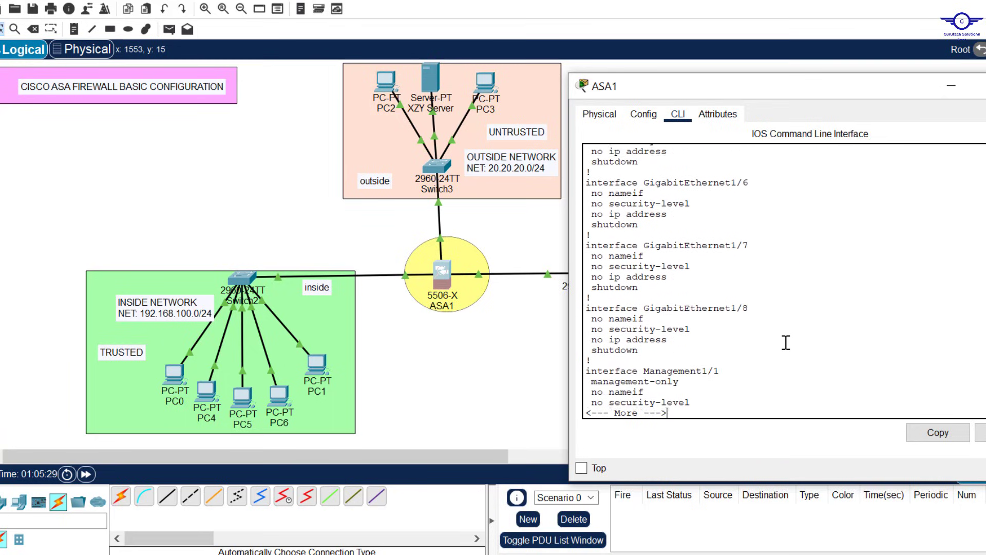
pyautogui.scroll(-3, 786, 343)
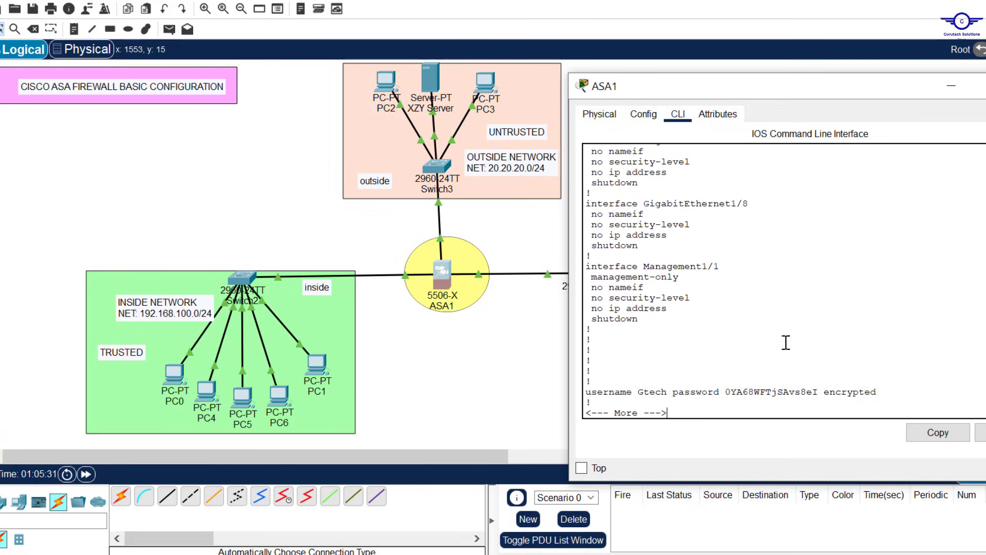
pyautogui.press('Return')
pyautogui.press('Return')
pyautogui.press('Return')
pyautogui.press('Return')
pyautogui.press('Return')
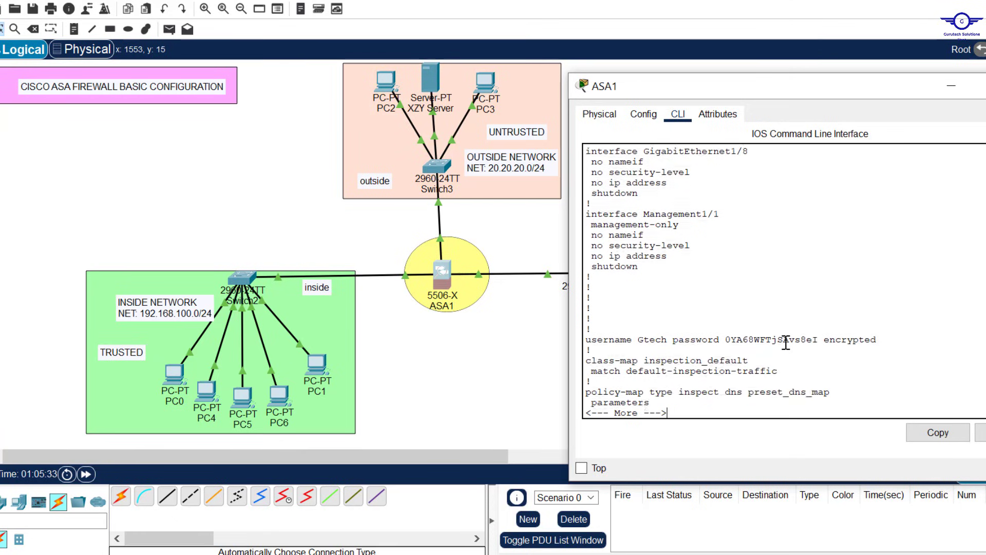
pyautogui.press('Return')
pyautogui.press('Return')
pyautogui.press('Return')
pyautogui.press('Return')
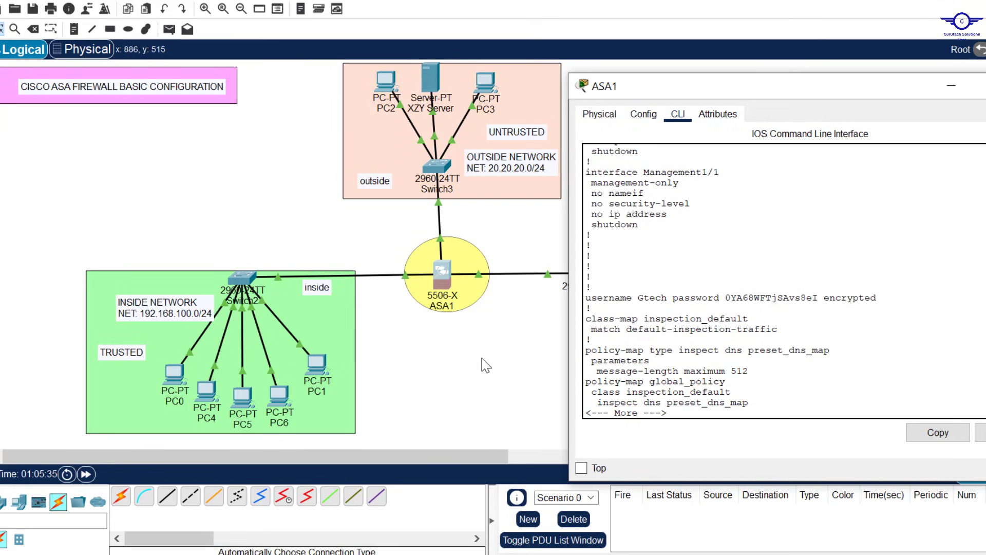
pyautogui.click(717, 525)
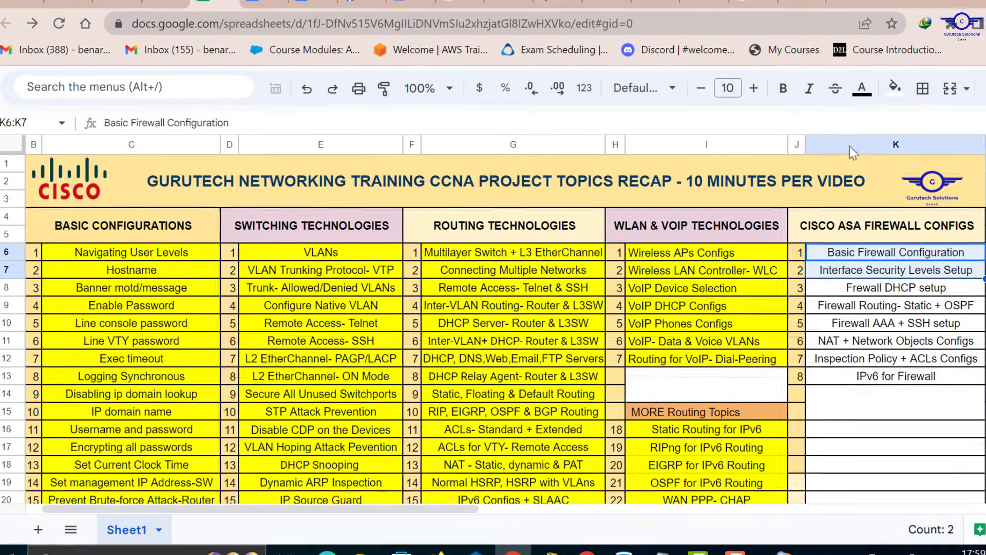
# Step: Fill K6:K7 yellow, then select K8 and K9
pyautogui.click(894, 91)
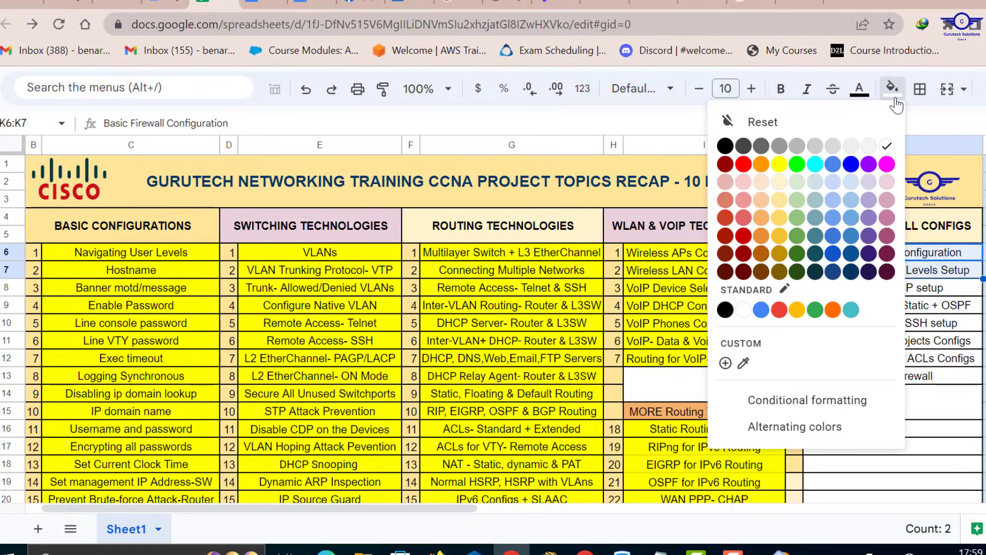
pyautogui.click(779, 164)
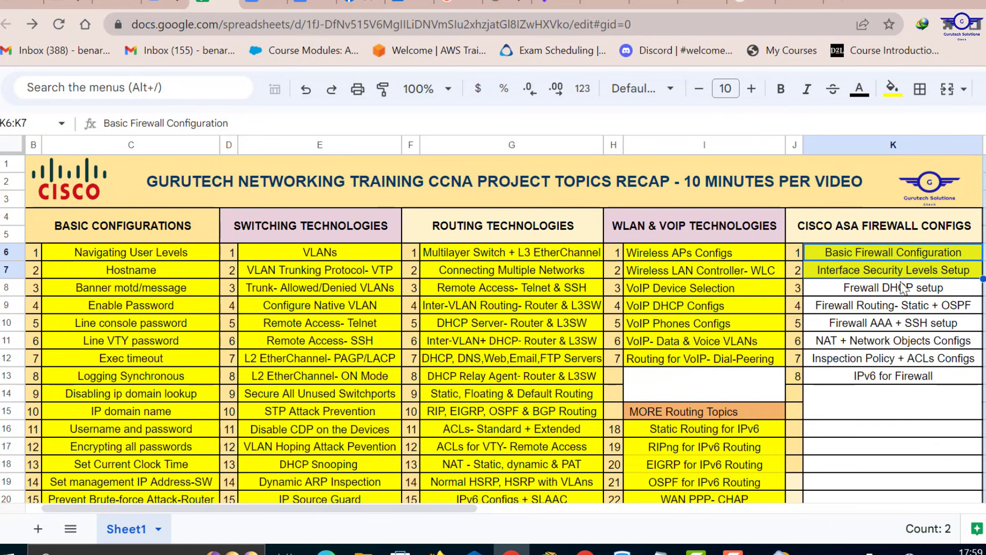
pyautogui.click(894, 289)
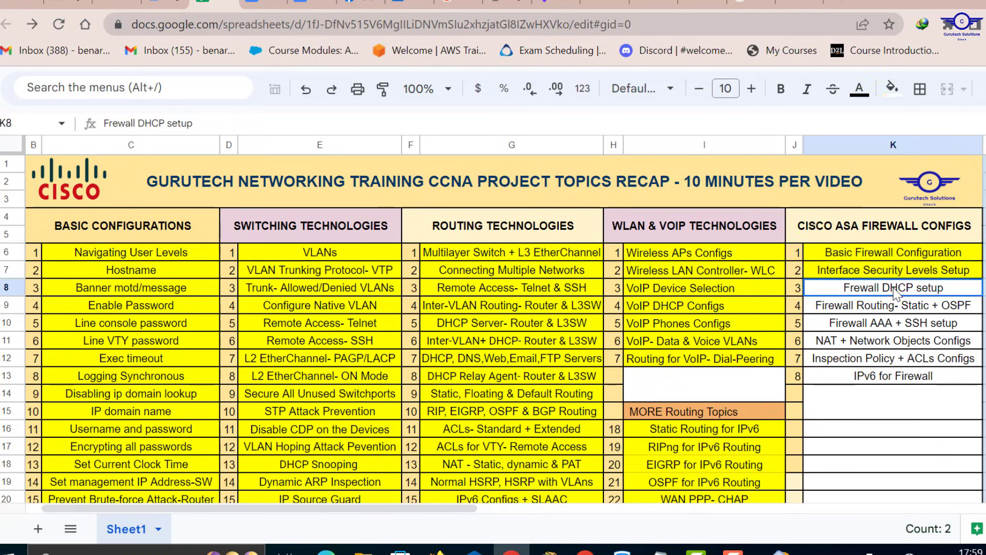
pyautogui.click(859, 306)
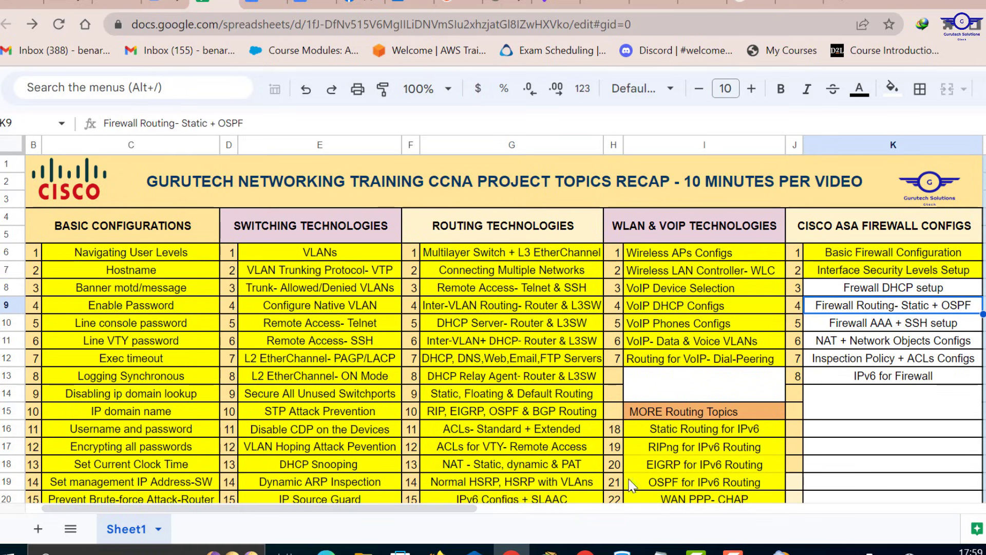